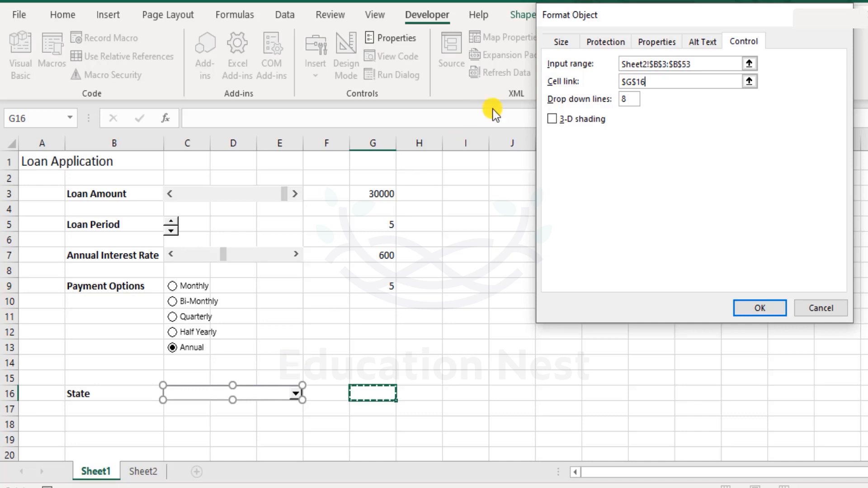
- Set the State combo box to show 10 drop down lines and apply the control settings
{"action": "left_click", "coordinate": [631, 99]}
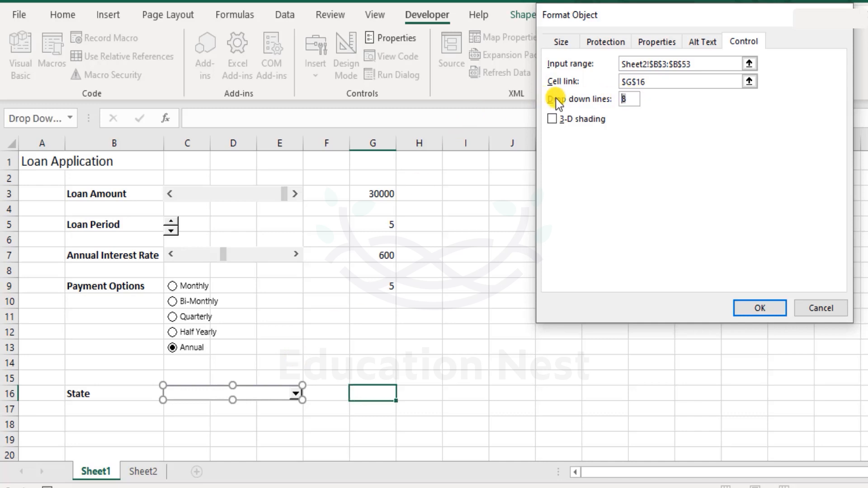
{"action": "type", "text": "10"}
{"action": "left_click", "coordinate": [763, 306]}
{"action": "scroll", "coordinate": [311, 226], "scroll_direction": "down", "scroll_amount": 4}
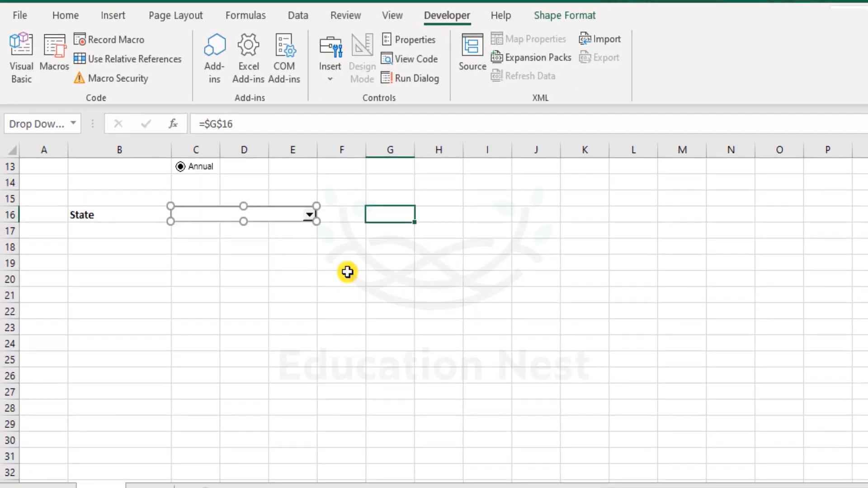
{"action": "left_click", "coordinate": [347, 273]}
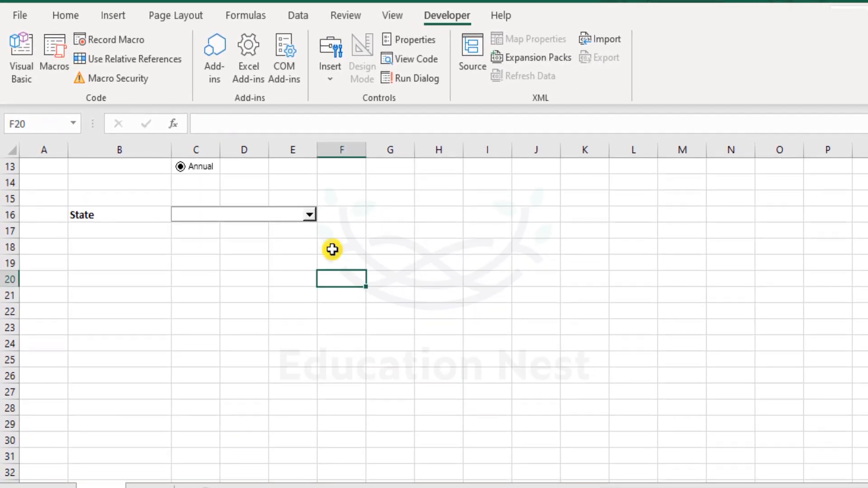
- Choose Ohio in the State combo box on the loan form
{"action": "left_click", "coordinate": [309, 214]}
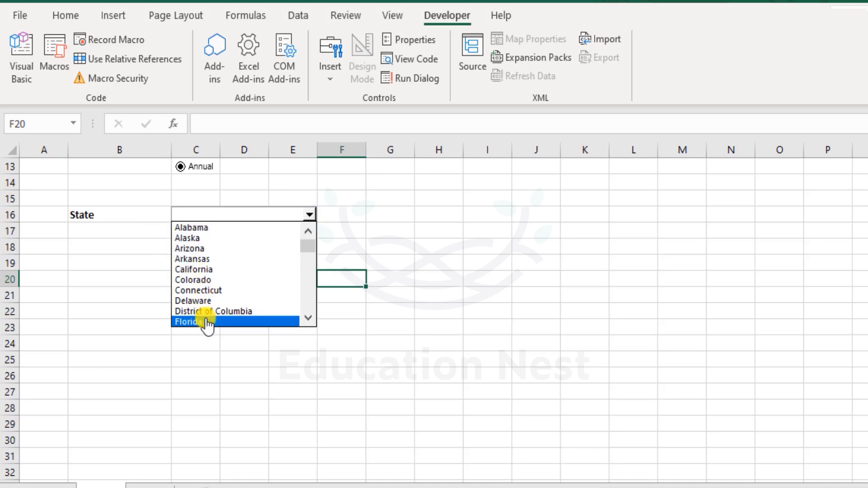
{"action": "left_click", "coordinate": [306, 299]}
{"action": "left_click", "coordinate": [307, 299]}
{"action": "left_click", "coordinate": [307, 299]}
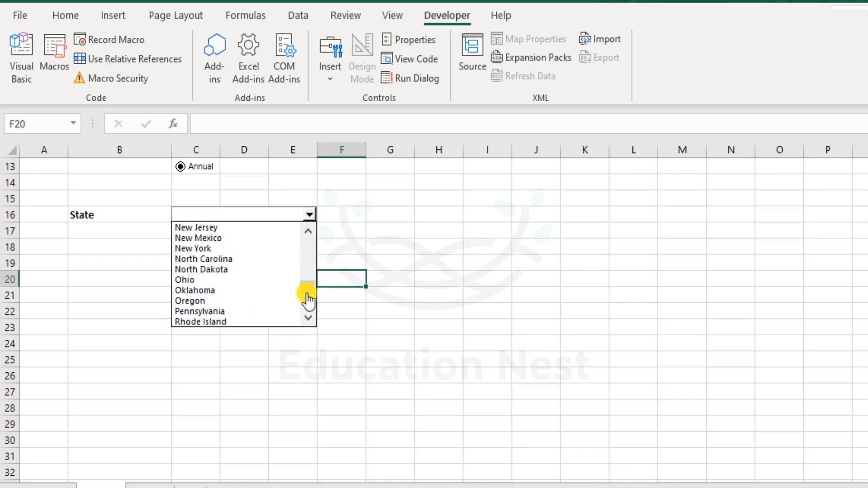
{"action": "left_click", "coordinate": [232, 280]}
{"action": "scroll", "coordinate": [333, 324], "scroll_direction": "up", "scroll_amount": 4}
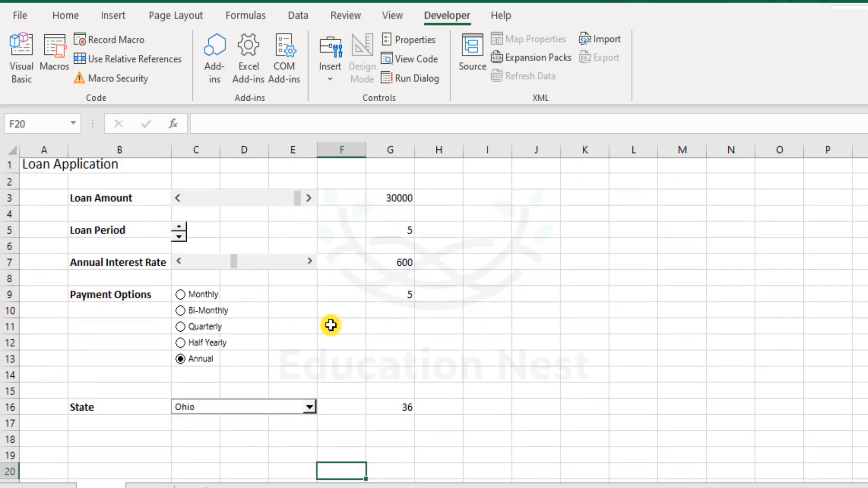
- Check the State link in G16 against Ohio's position in the Sheet2 state list, and examine the Payment Options link in G9
{"action": "left_click", "coordinate": [402, 413]}
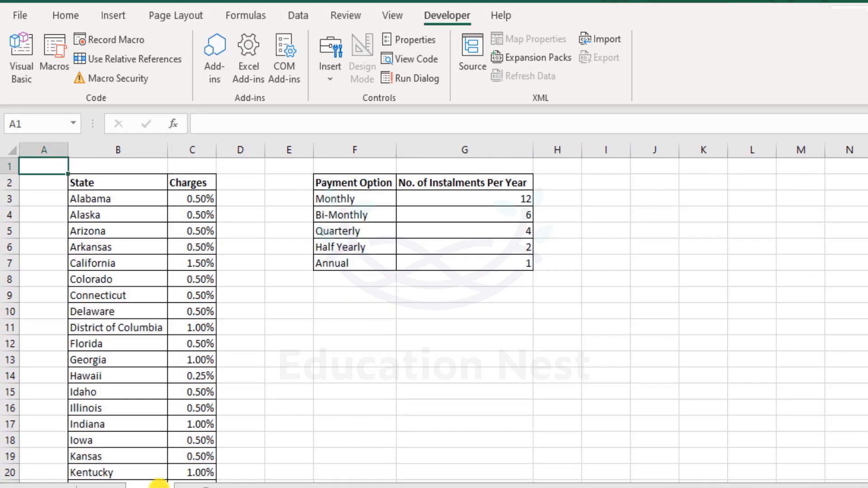
{"action": "left_click_drag", "start_coordinate": [119, 199], "coordinate": [126, 345]}
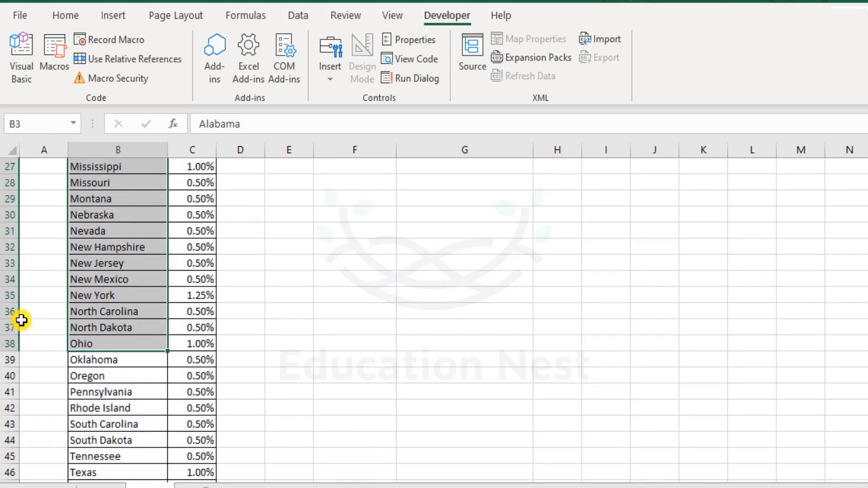
{"action": "scroll", "coordinate": [19, 312], "scroll_direction": "up", "scroll_amount": 9}
{"action": "scroll", "coordinate": [110, 392], "scroll_direction": "down", "scroll_amount": 7}
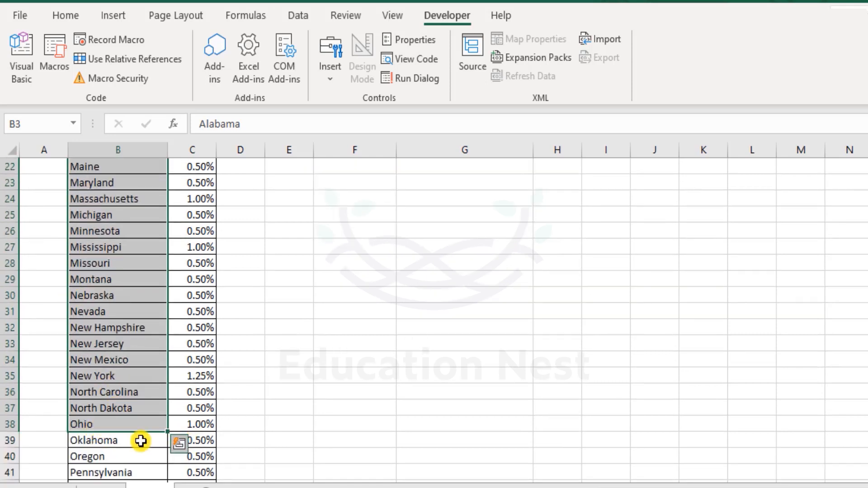
{"action": "left_click", "coordinate": [134, 392]}
{"action": "left_click", "coordinate": [107, 486]}
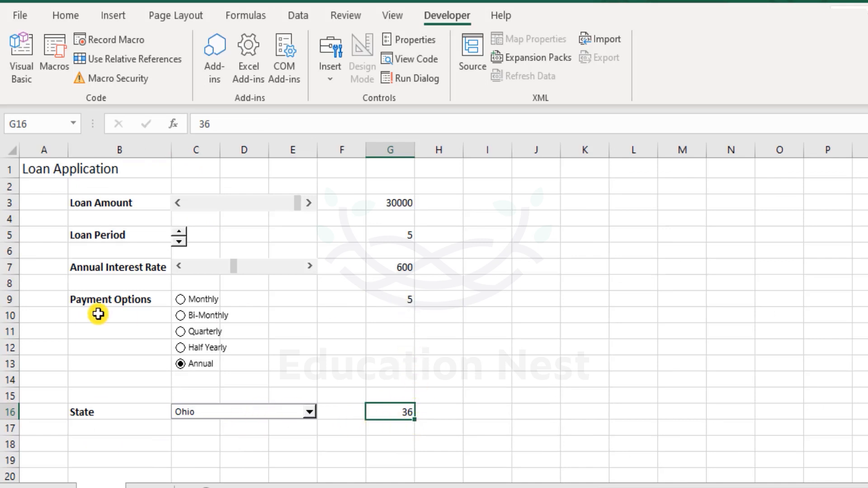
{"action": "left_click", "coordinate": [123, 299]}
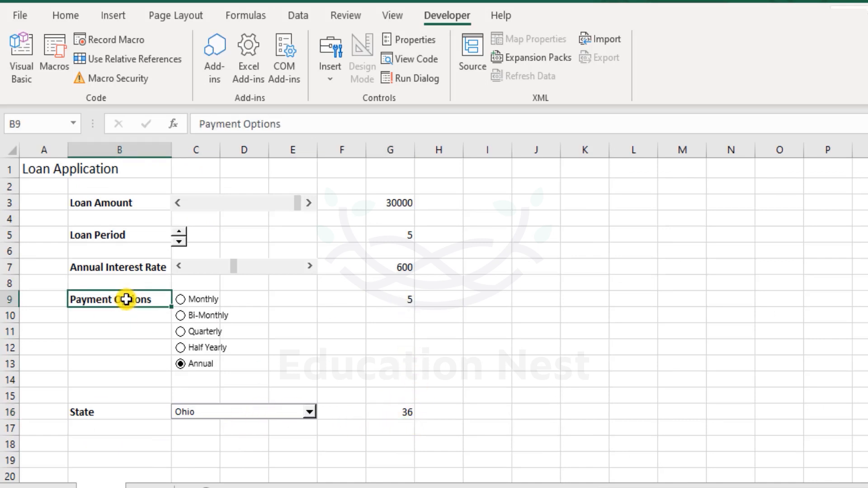
{"action": "left_click", "coordinate": [394, 298]}
{"action": "left_click", "coordinate": [393, 411]}
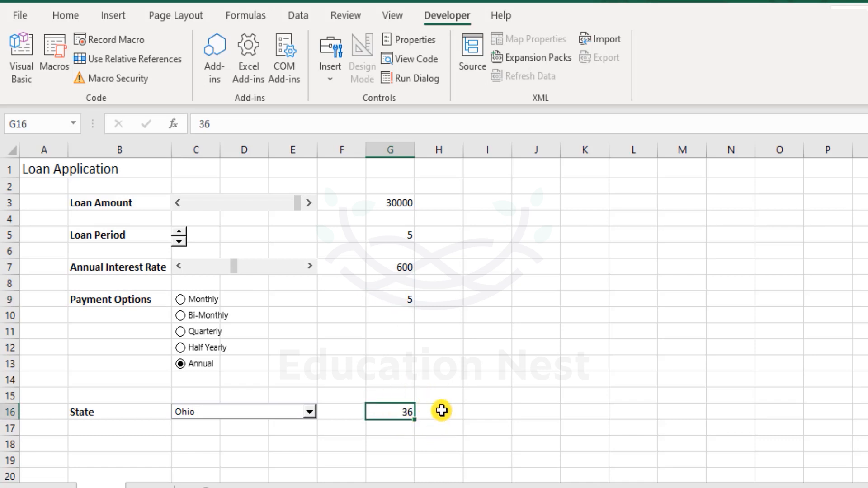
- Fill the form range A1:F18 with a light tint of Blue, Accent 5
{"action": "left_click_drag", "start_coordinate": [37, 177], "coordinate": [354, 442]}
{"action": "left_click", "coordinate": [67, 18]}
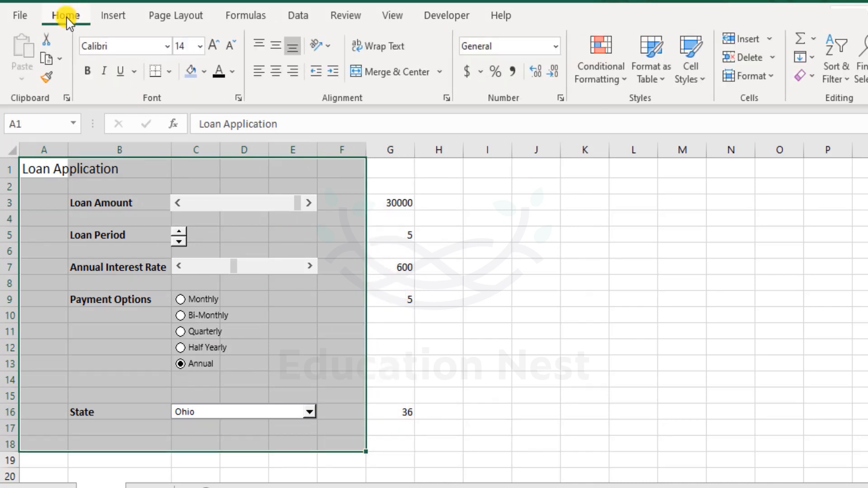
{"action": "left_click", "coordinate": [205, 73]}
{"action": "left_click", "coordinate": [209, 76]}
{"action": "left_click", "coordinate": [207, 72]}
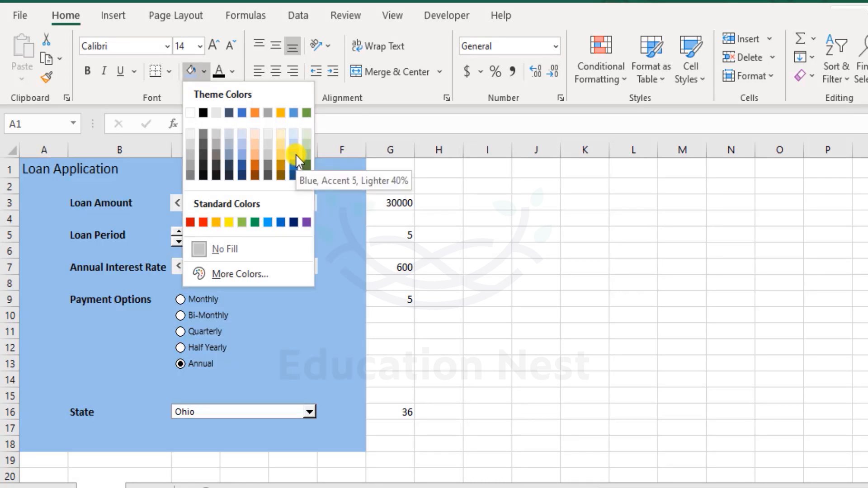
{"action": "left_click", "coordinate": [295, 145]}
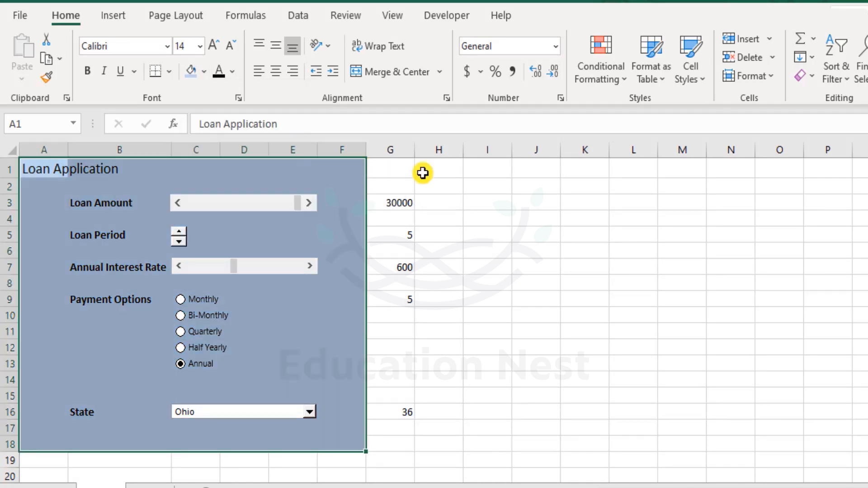
{"action": "left_click_drag", "start_coordinate": [466, 176], "coordinate": [475, 188]}
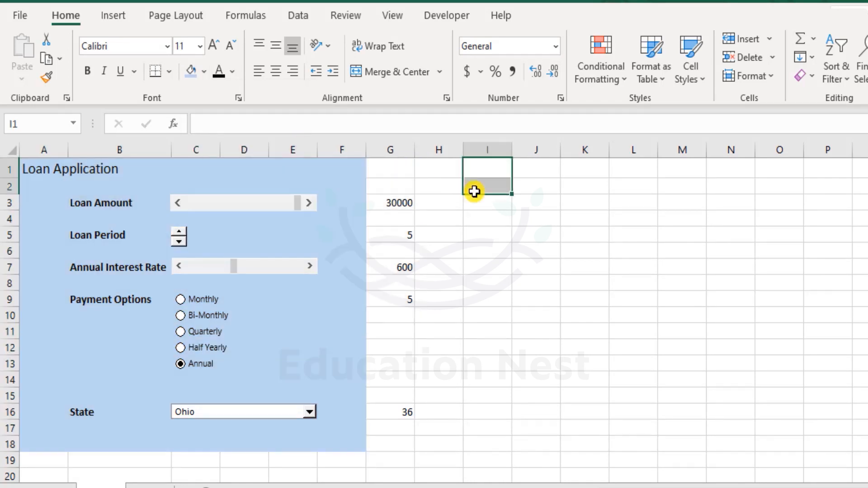
{"action": "left_click", "coordinate": [467, 244]}
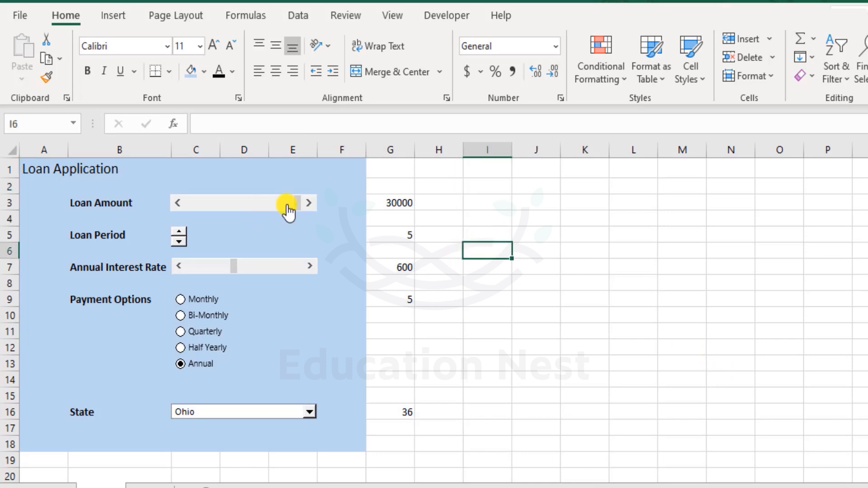
- Review the summary table in K3:L17 of the finished loan workbook and the control-linked cells G3:G16 of the form
{"action": "left_click_drag", "start_coordinate": [298, 207], "coordinate": [328, 209]}
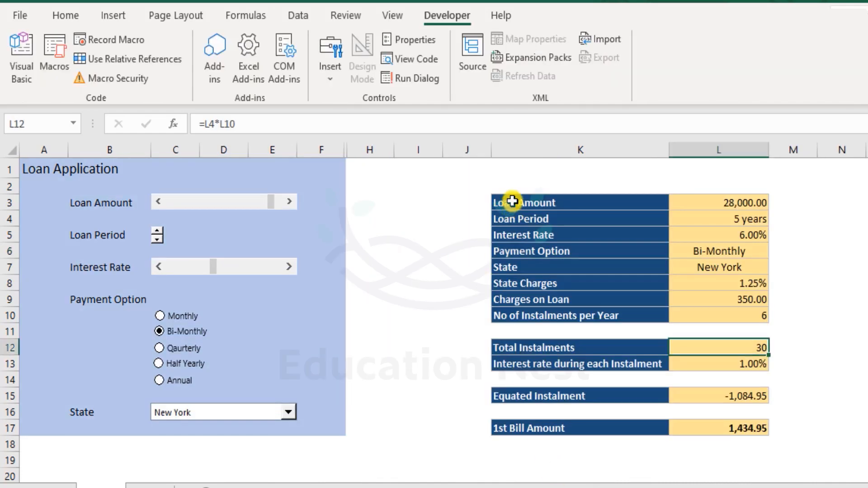
{"action": "left_click_drag", "start_coordinate": [512, 201], "coordinate": [706, 426]}
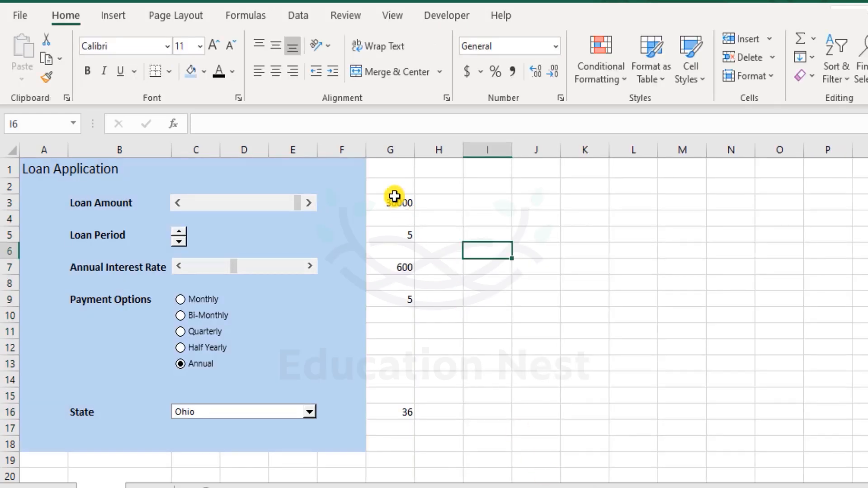
{"action": "left_click_drag", "start_coordinate": [393, 201], "coordinate": [407, 416]}
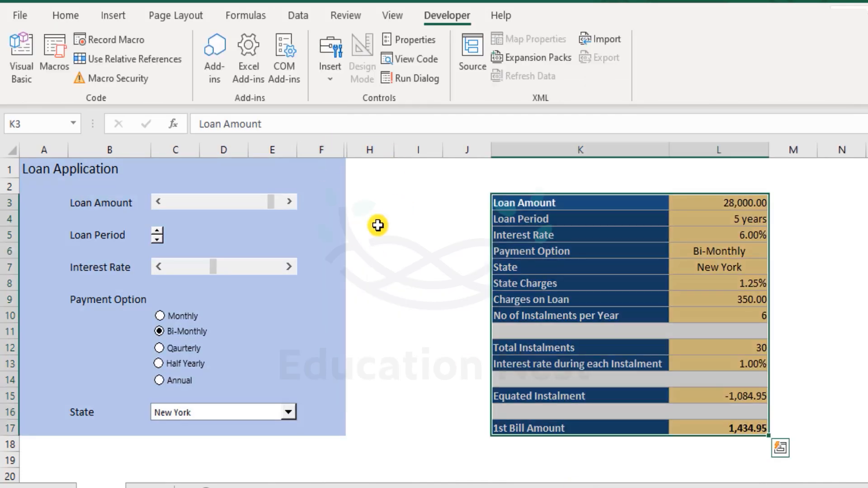
- Unhide column G between columns F and H in the finished workbook and review its linked cells G3:G16
{"action": "left_click_drag", "start_coordinate": [326, 150], "coordinate": [356, 149]}
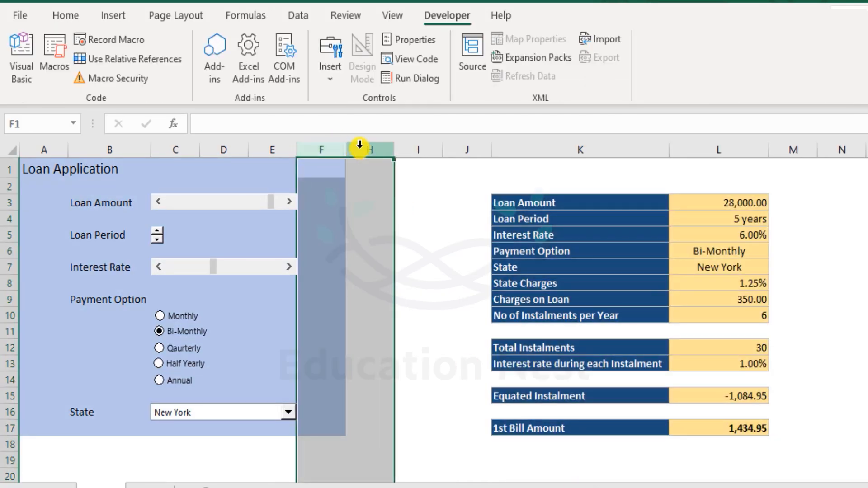
{"action": "right_click", "coordinate": [360, 148]}
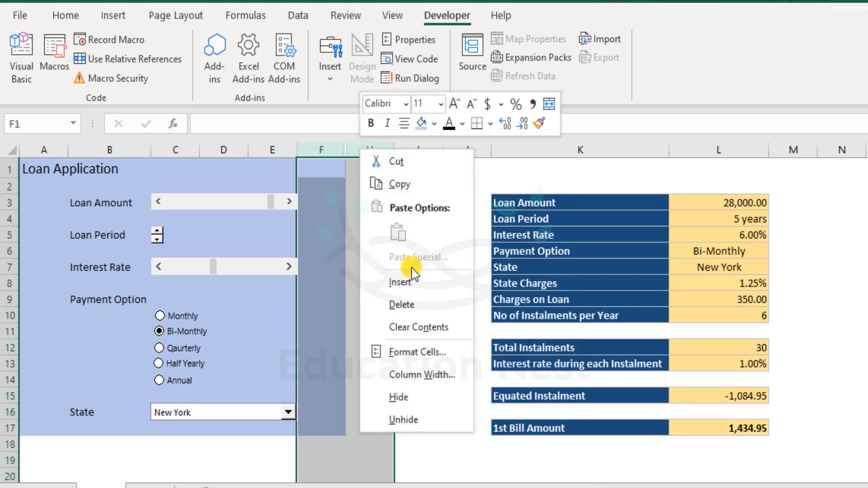
{"action": "left_click", "coordinate": [409, 419]}
{"action": "left_click", "coordinate": [459, 377]}
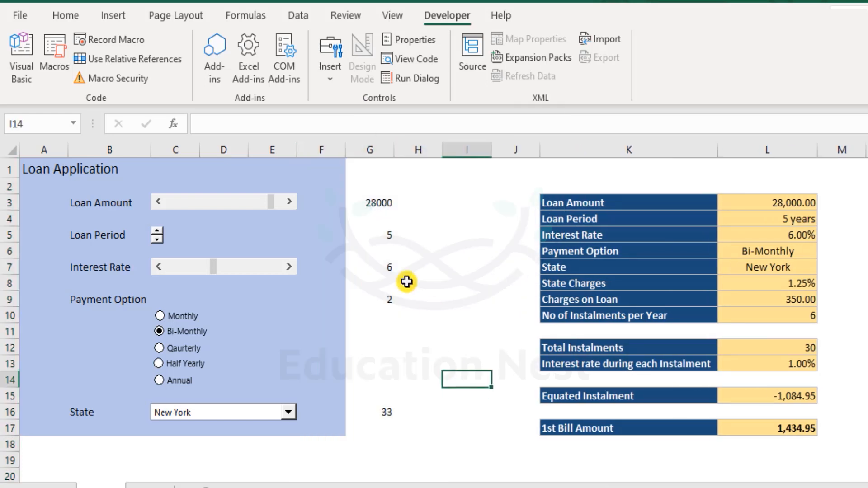
{"action": "left_click_drag", "start_coordinate": [366, 199], "coordinate": [360, 408]}
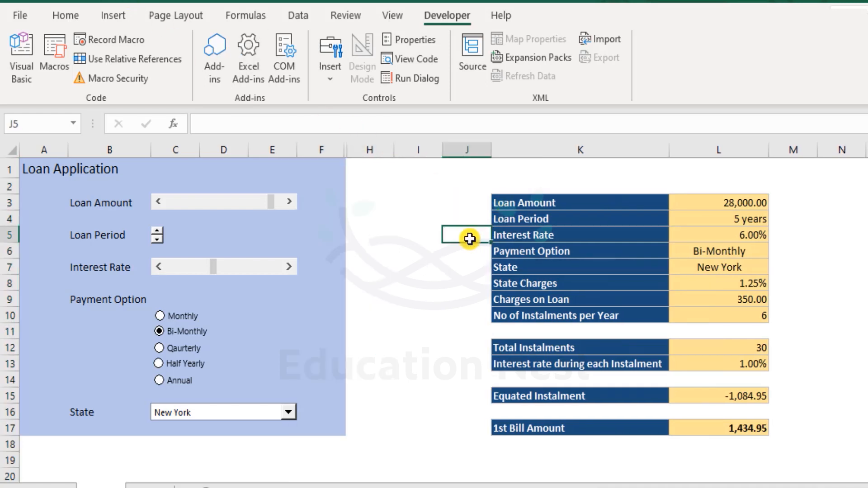
- Copy the summary table K3:L17 from the finished workbook into K3 of the loan form sheet and fit column K to its labels
{"action": "left_click_drag", "start_coordinate": [75, 187], "coordinate": [321, 413]}
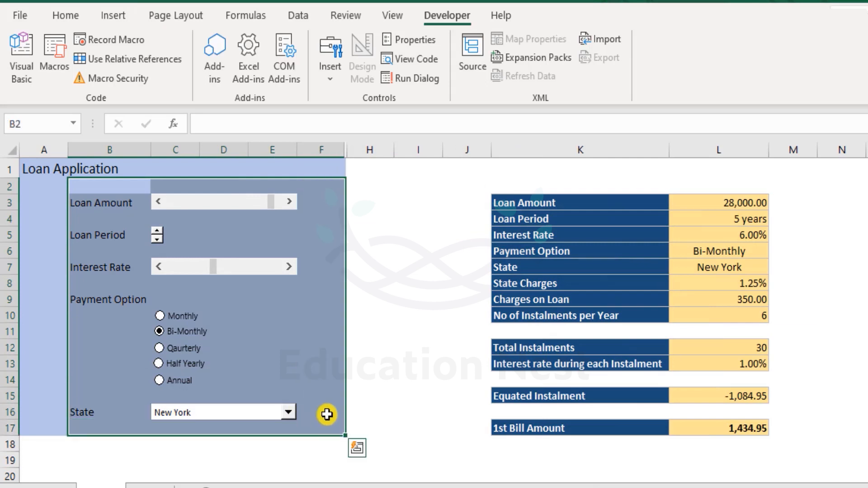
{"action": "left_click", "coordinate": [321, 413]}
{"action": "left_click_drag", "start_coordinate": [718, 207], "coordinate": [708, 422]}
{"action": "left_click_drag", "start_coordinate": [548, 199], "coordinate": [757, 425]}
{"action": "key", "text": "ctrl+c"}
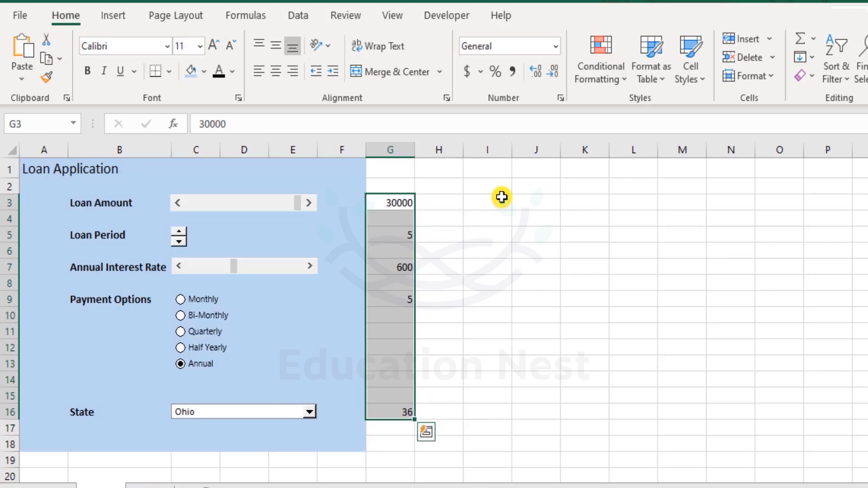
{"action": "left_click", "coordinate": [582, 202]}
{"action": "key", "text": "ctrl+v"}
{"action": "double_click", "coordinate": [609, 149]}
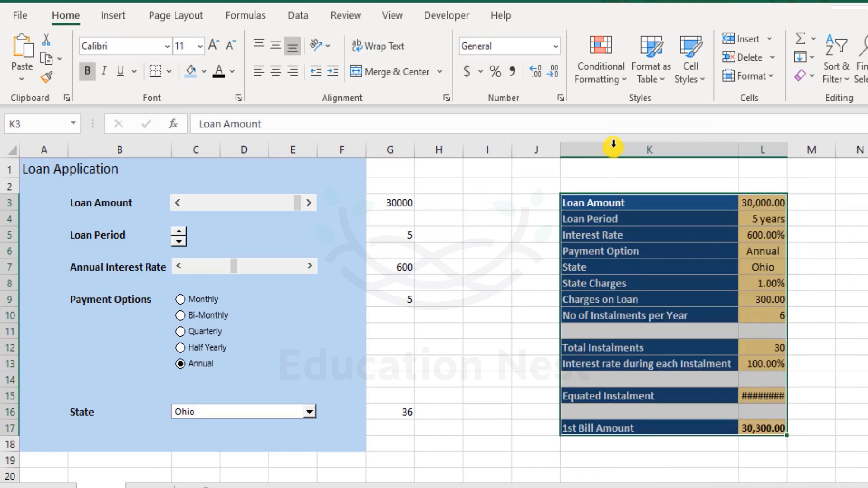
- Fit column L to its contents and clear the copied values from L3:L17, keeping the cell formatting
{"action": "left_click_drag", "start_coordinate": [769, 205], "coordinate": [772, 431]}
{"action": "key", "text": "Delete"}
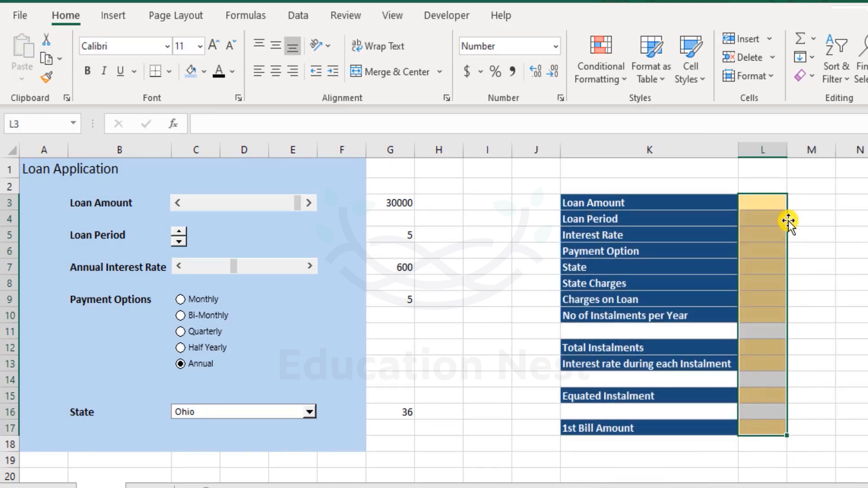
{"action": "key", "text": "ctrl+z"}
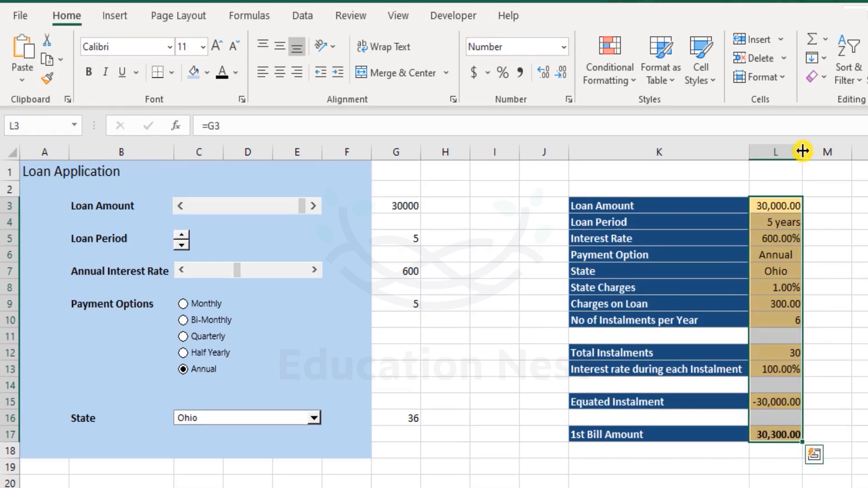
{"action": "double_click", "coordinate": [787, 151]}
{"action": "key", "text": "Delete"}
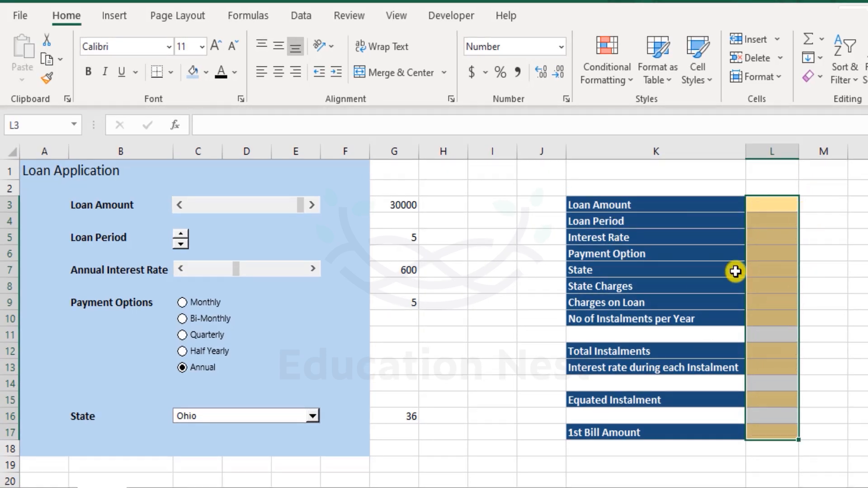
{"action": "left_click", "coordinate": [826, 268]}
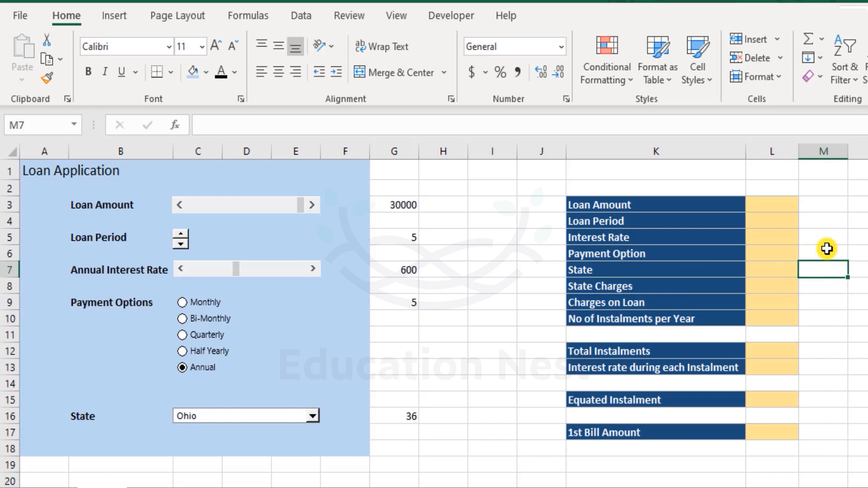
- Enter =G3 in L3 so the Loan Amount in the summary table follows the form's linked cell
{"action": "left_click", "coordinate": [769, 204]}
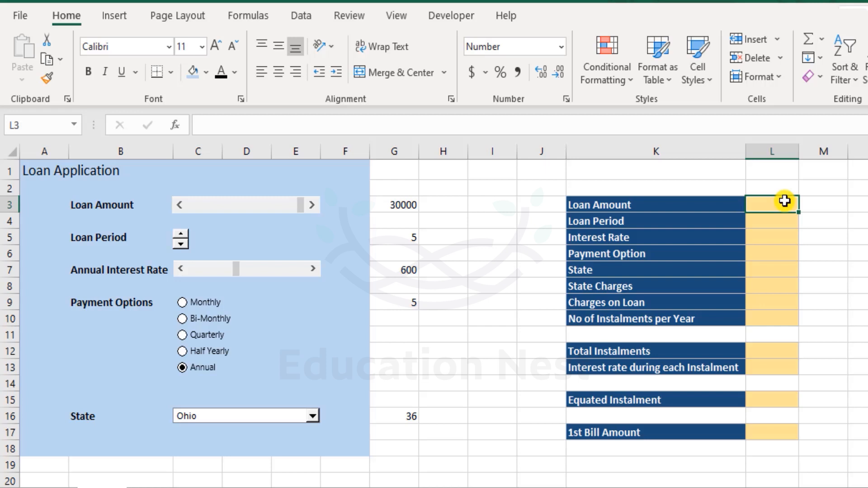
{"action": "type", "text": "="}
{"action": "left_click", "coordinate": [401, 207]}
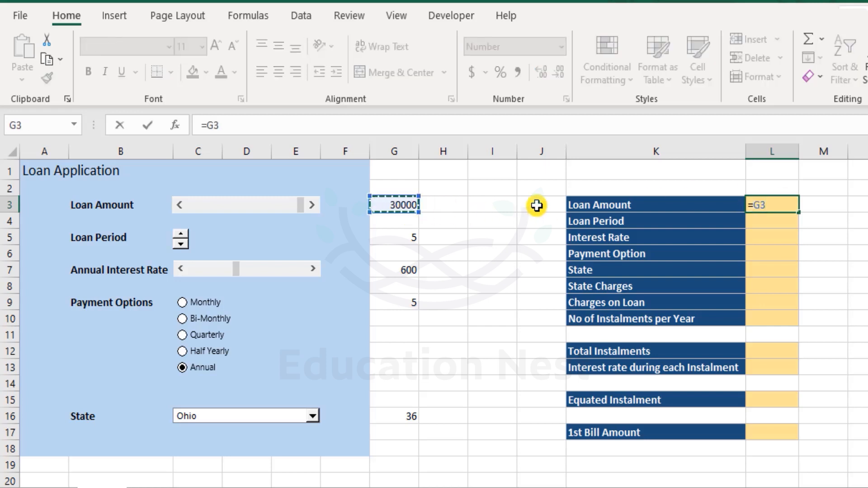
{"action": "key", "text": "Return"}
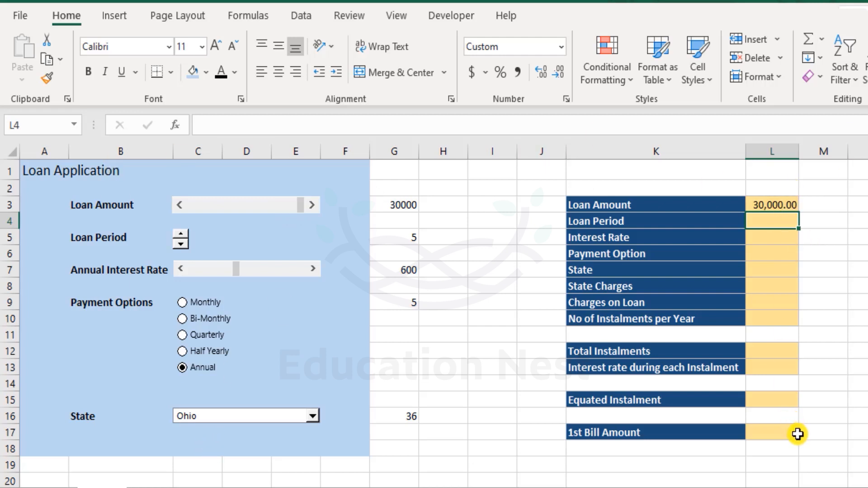
{"action": "left_click_drag", "start_coordinate": [397, 205], "coordinate": [406, 300]}
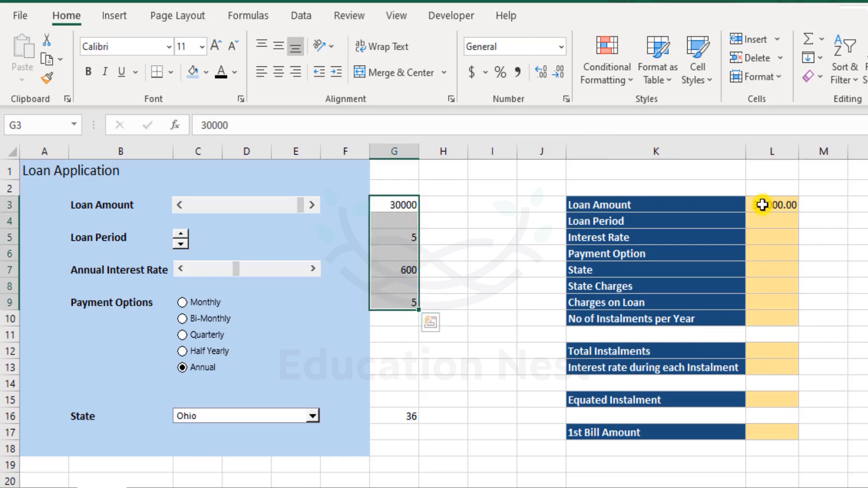
- Enter =G5 in L4 so the Loan Period in the summary table follows the form's linked cell
{"action": "left_click", "coordinate": [783, 220]}
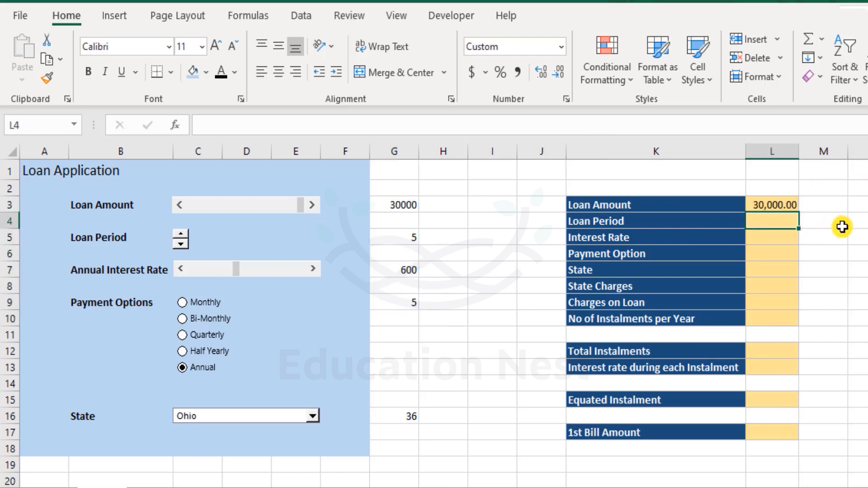
{"action": "type", "text": "="}
{"action": "left_click", "coordinate": [409, 237]}
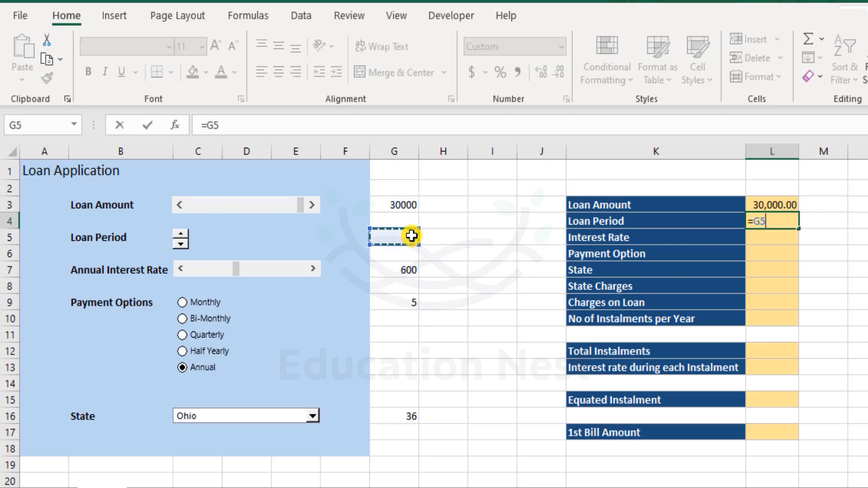
{"action": "key", "text": "Return"}
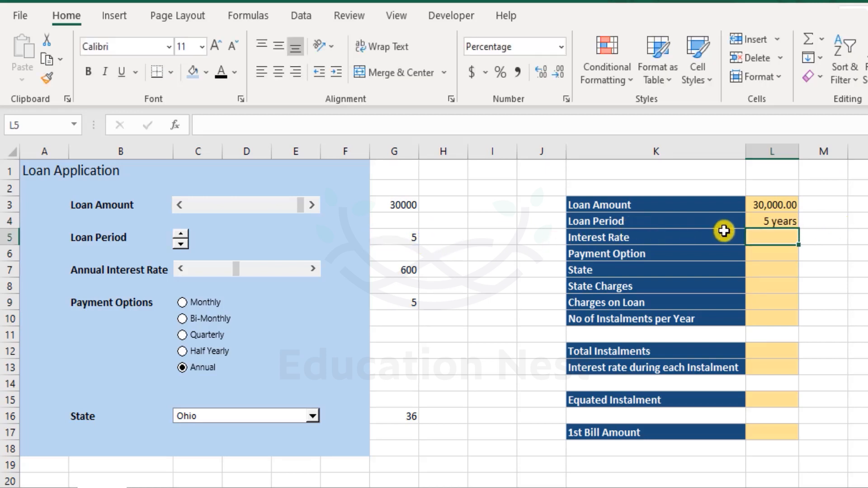
- Apply the custom number format 0 "years" to the Loan Period in L4
{"action": "left_click", "coordinate": [799, 223]}
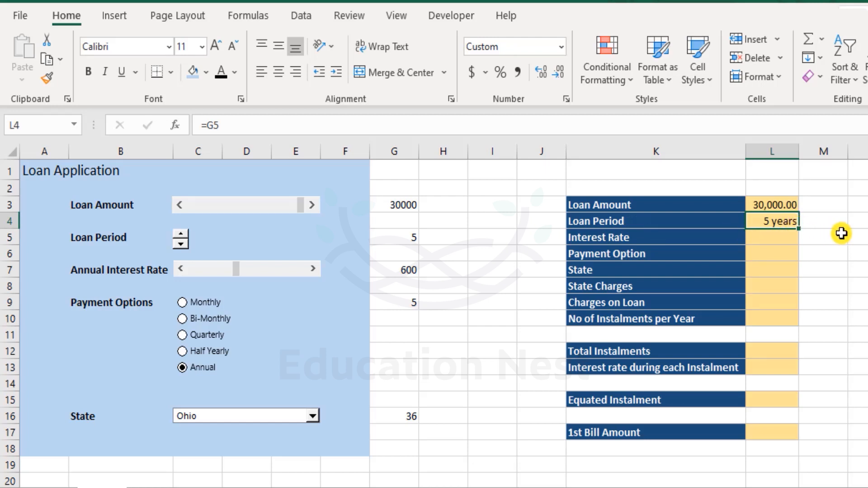
{"action": "key", "text": "ctrl+1"}
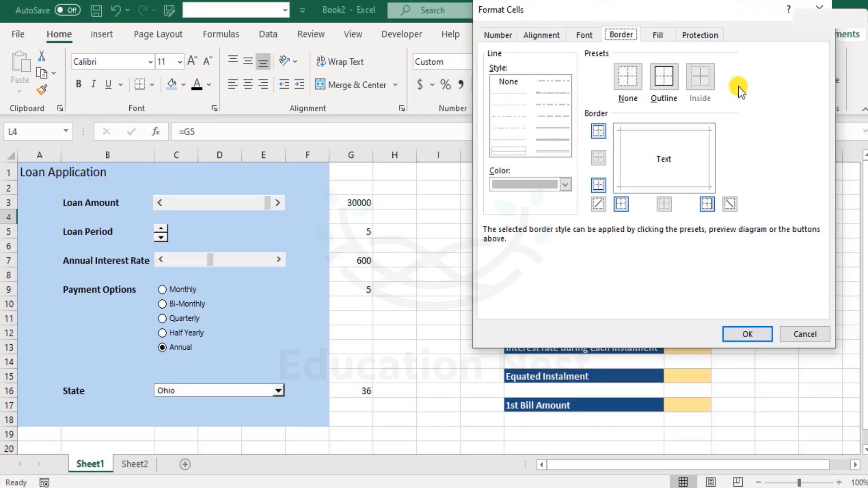
{"action": "key", "text": "Return"}
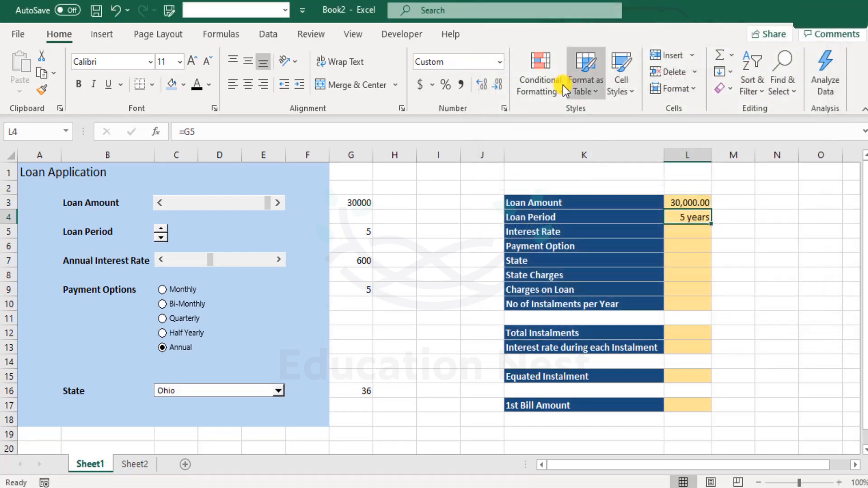
{"action": "left_click", "coordinate": [503, 109]}
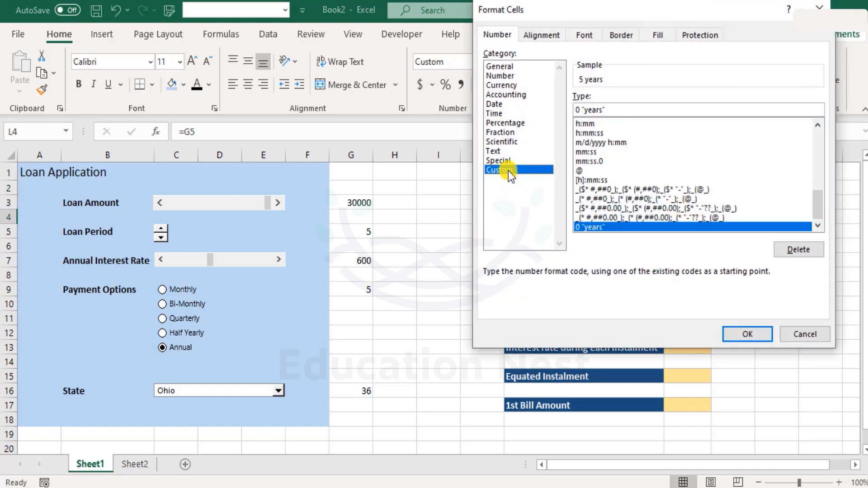
{"action": "left_click_drag", "start_coordinate": [817, 199], "coordinate": [820, 118]}
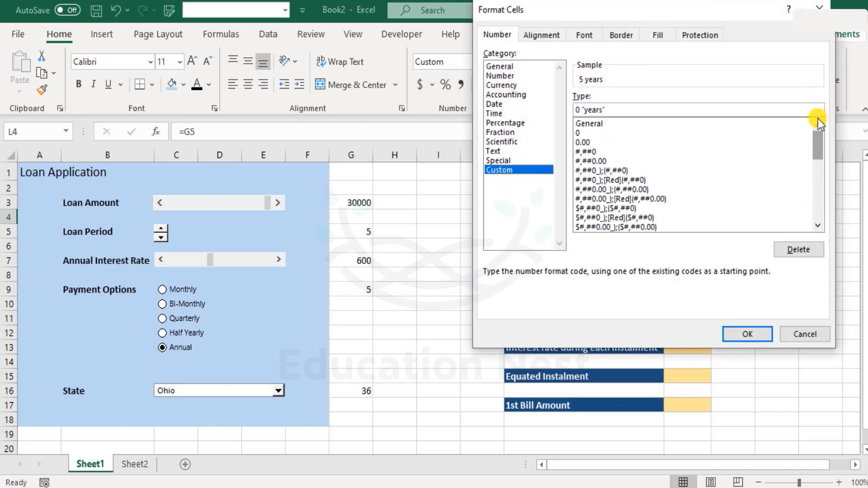
{"action": "left_click", "coordinate": [595, 133]}
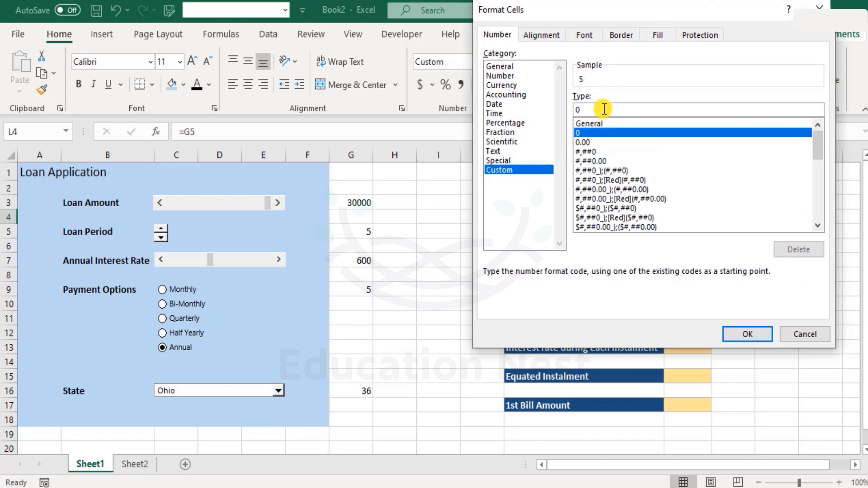
{"action": "left_click", "coordinate": [607, 108]}
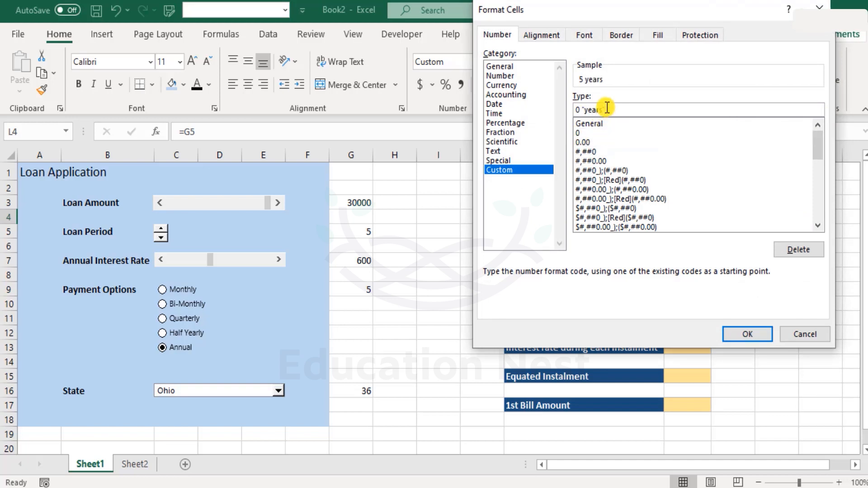
{"action": "key", "text": "Return"}
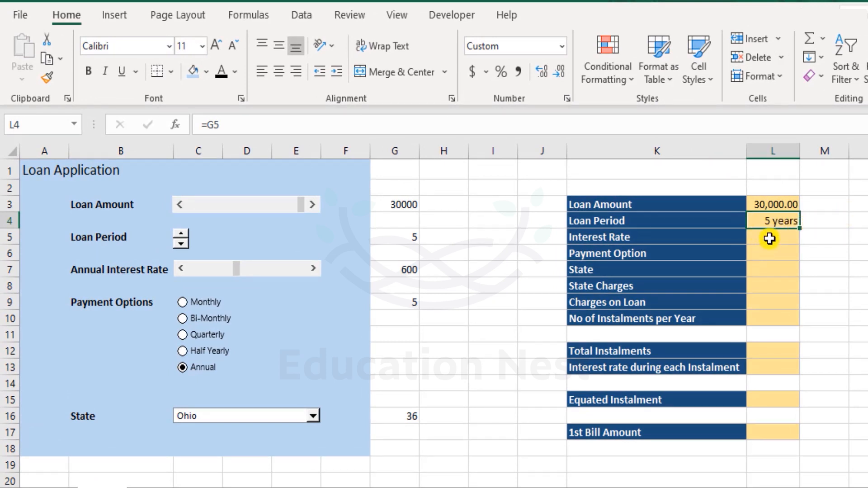
- Enter =G7 in L5 for the Interest Rate and format the cell as a percentage
{"action": "left_click", "coordinate": [398, 270]}
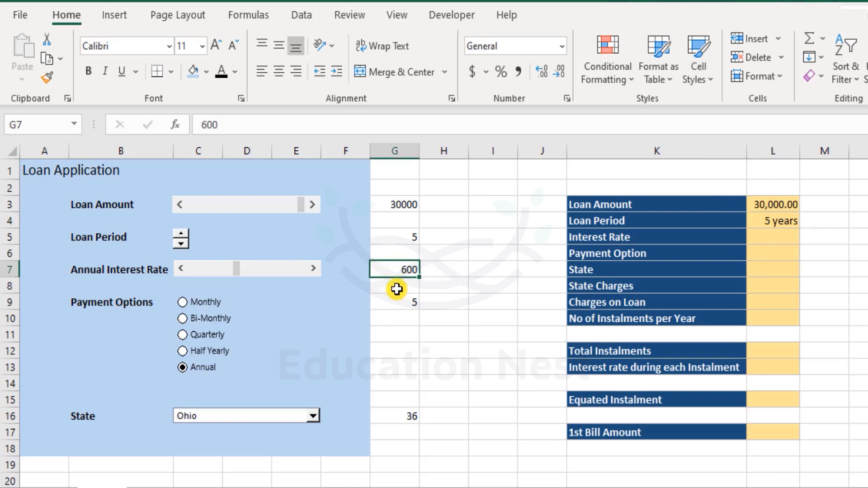
{"action": "left_click", "coordinate": [772, 232]}
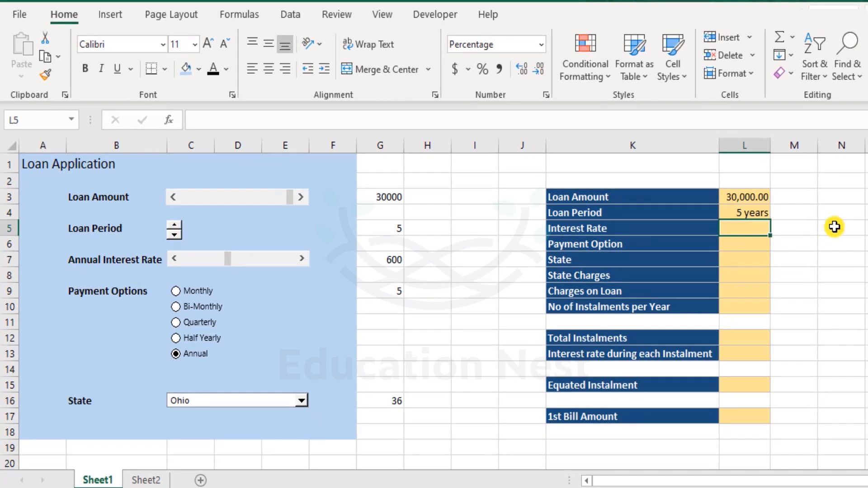
{"action": "left_click", "coordinate": [751, 225]}
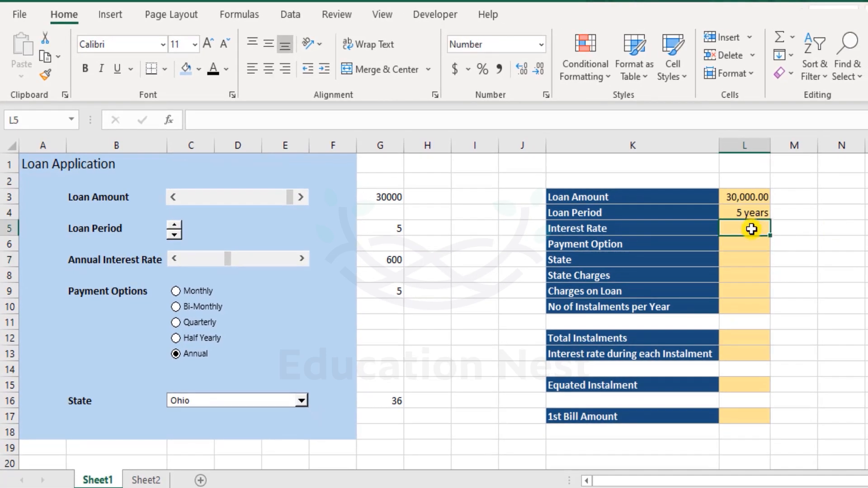
{"action": "type", "text": "="}
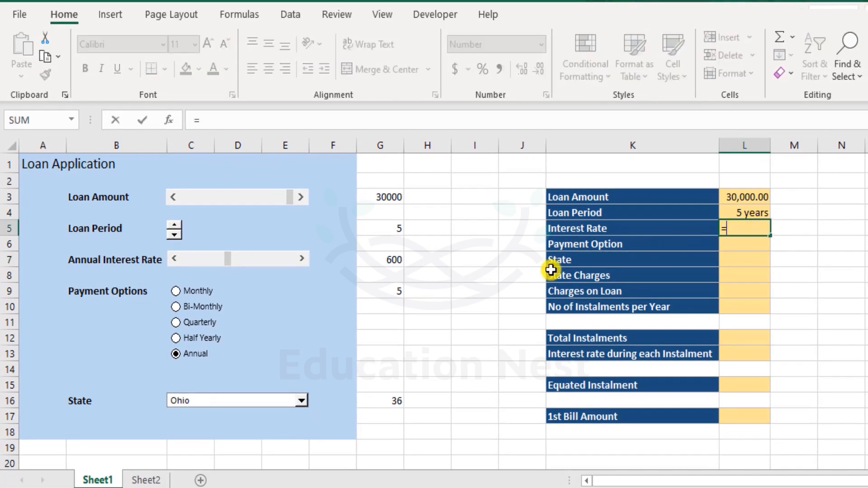
{"action": "left_click", "coordinate": [401, 261]}
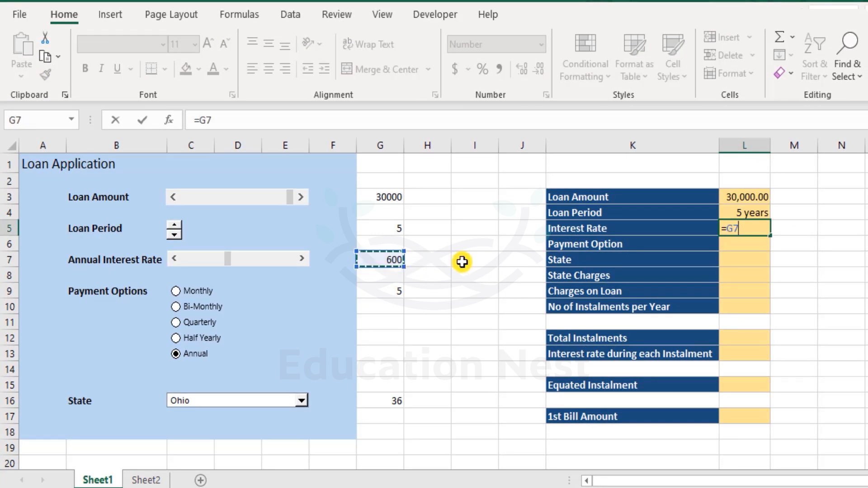
{"action": "key", "text": "Return"}
{"action": "left_click", "coordinate": [761, 227]}
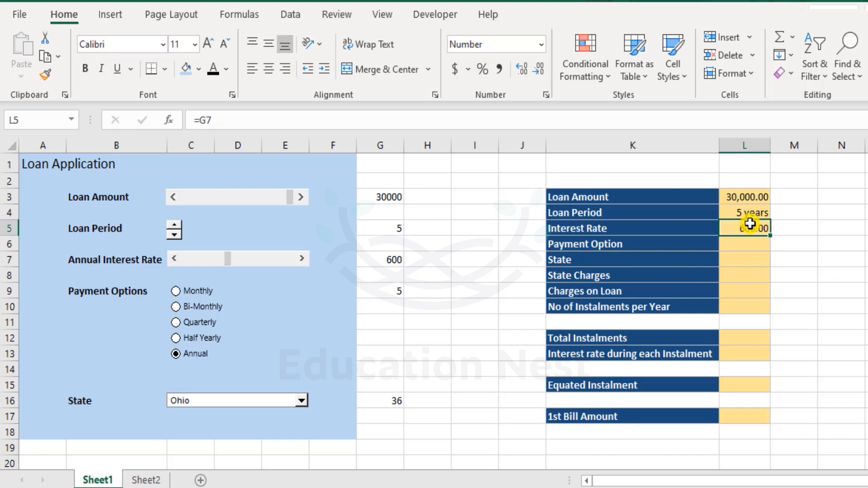
{"action": "left_click", "coordinate": [490, 75]}
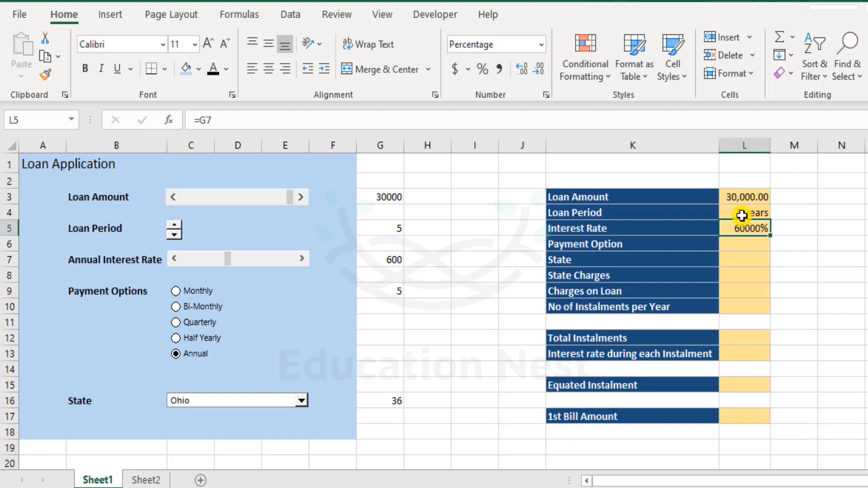
- Change the Interest Rate formula in L5 to =G7/10000 and show it with two decimal places
{"action": "left_click", "coordinate": [520, 125]}
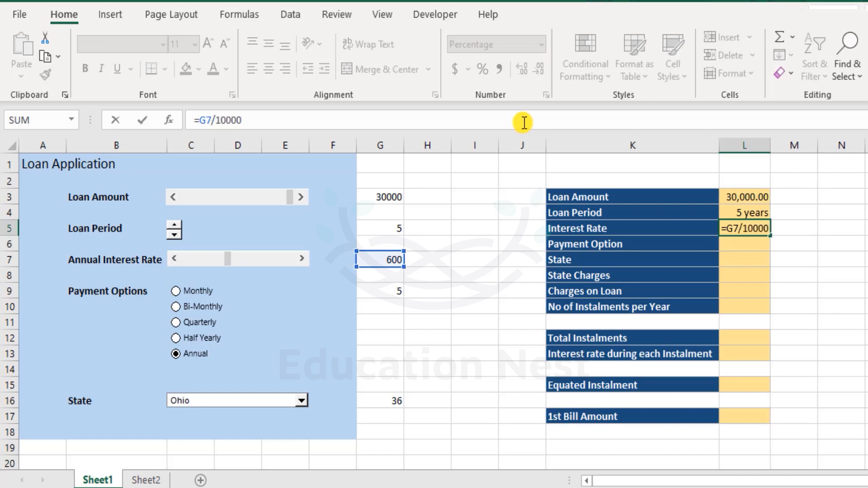
{"action": "key", "text": "Return"}
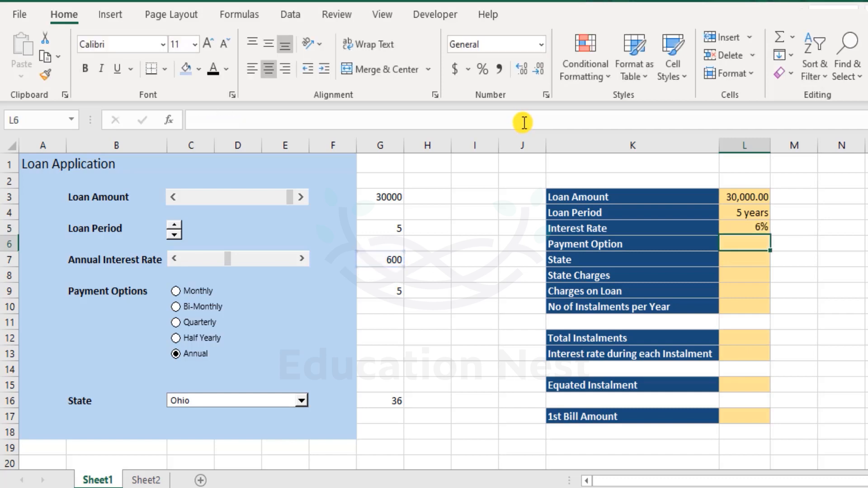
{"action": "left_click", "coordinate": [741, 229]}
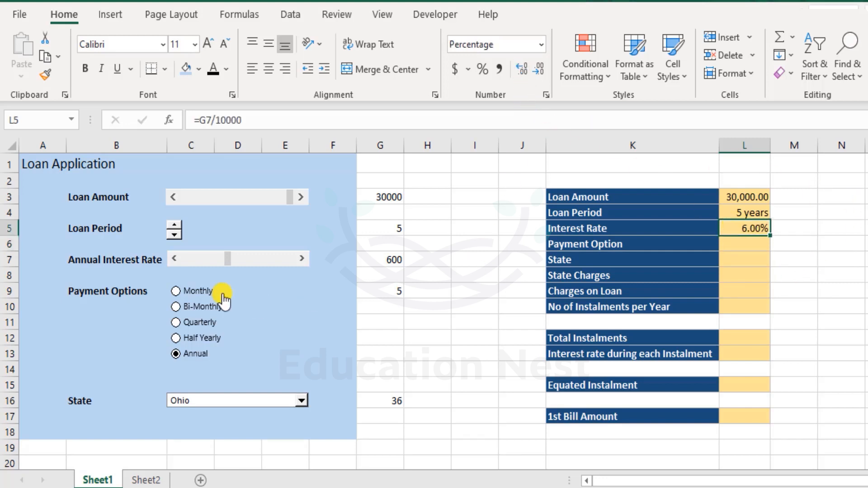
- Test the Annual Interest Rate scroll bar by raising its linked value to 660 and returning it to 600
{"action": "left_click", "coordinate": [301, 260]}
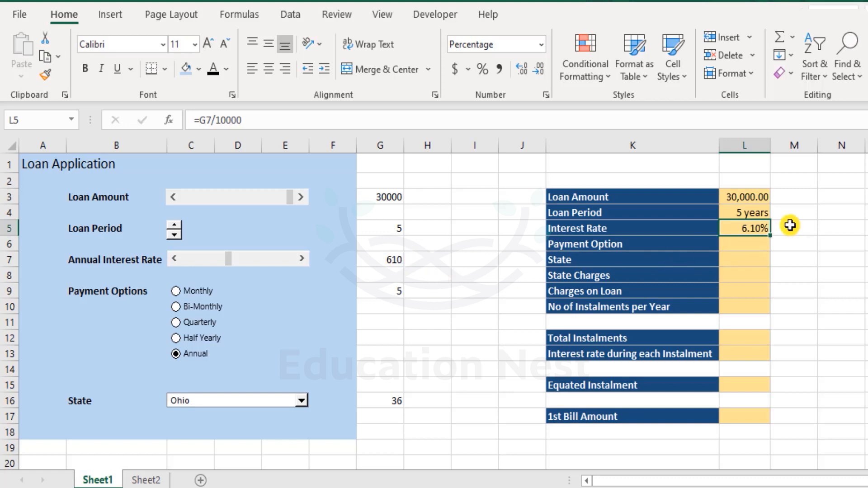
{"action": "left_click", "coordinate": [302, 259]}
{"action": "left_click", "coordinate": [301, 259]}
{"action": "left_click", "coordinate": [302, 259]}
{"action": "left_click", "coordinate": [301, 259]}
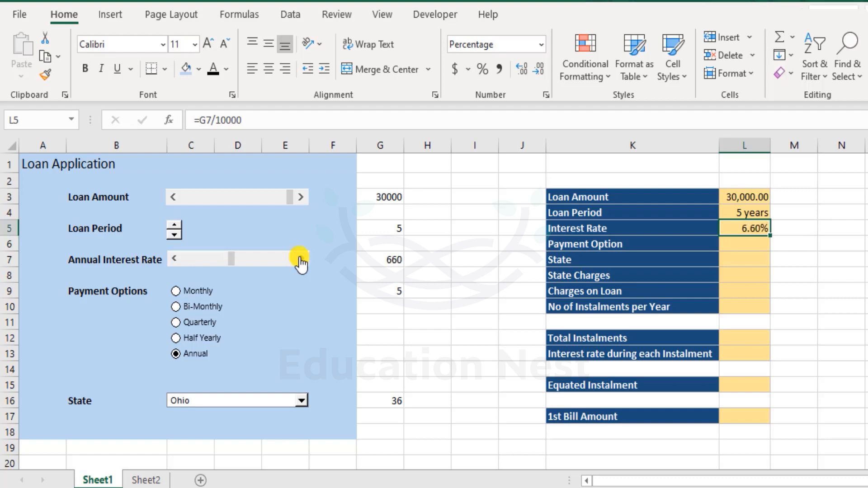
{"action": "left_click", "coordinate": [173, 258]}
{"action": "left_click", "coordinate": [174, 258]}
{"action": "left_click", "coordinate": [174, 258]}
{"action": "left_click", "coordinate": [204, 259]}
- Review the Payment Option list F3:F7 on Sheet2 as the source for the Payment Option in L6 of Sheet1
{"action": "left_click", "coordinate": [754, 245]}
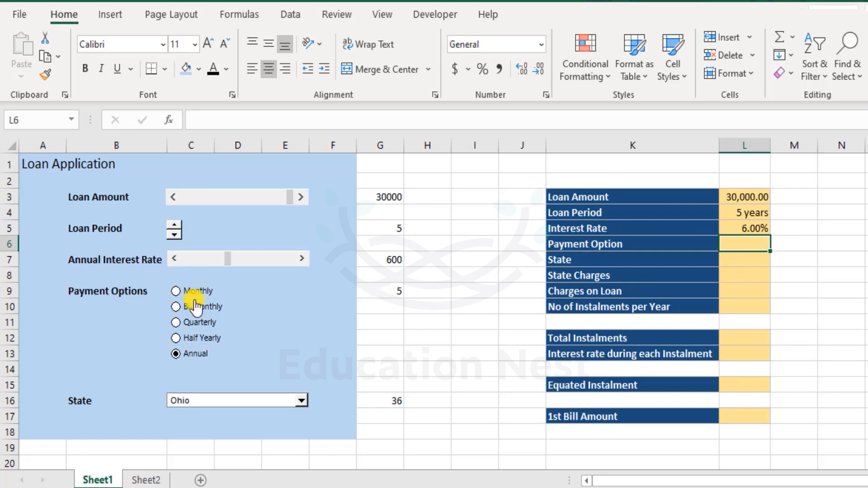
{"action": "left_click", "coordinate": [138, 479]}
{"action": "scroll", "coordinate": [484, 253], "scroll_direction": "up", "scroll_amount": 7}
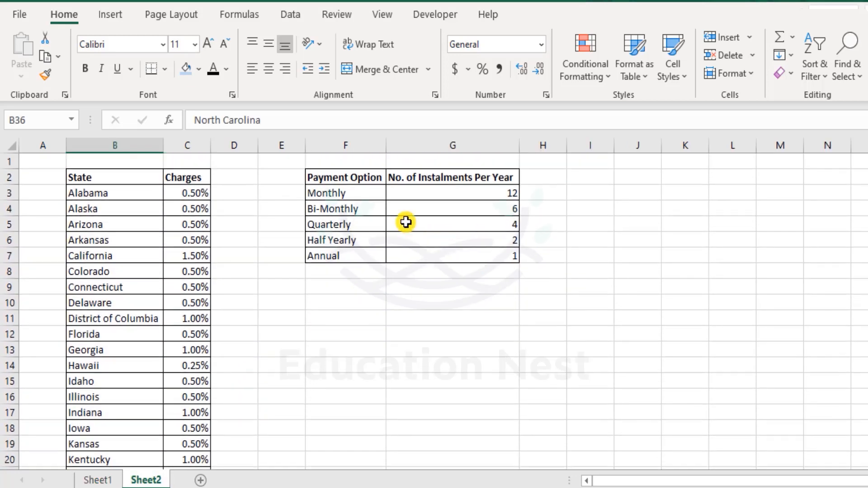
{"action": "left_click_drag", "start_coordinate": [352, 190], "coordinate": [354, 252]}
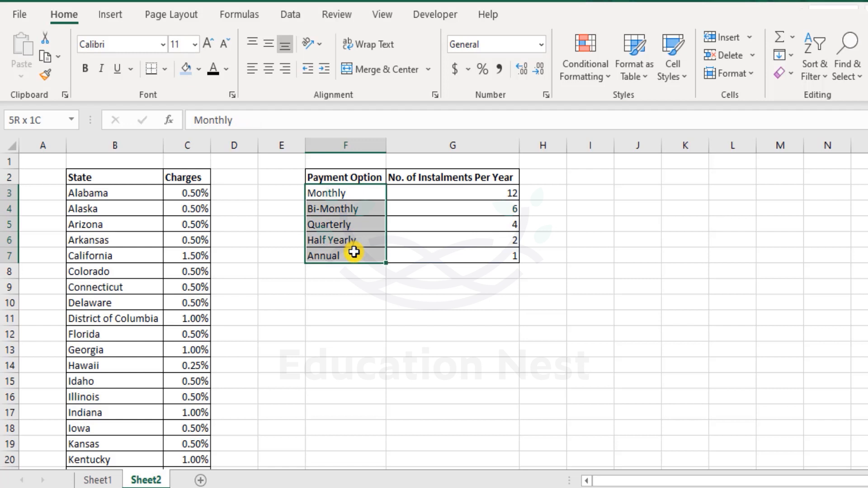
{"action": "left_click", "coordinate": [97, 479]}
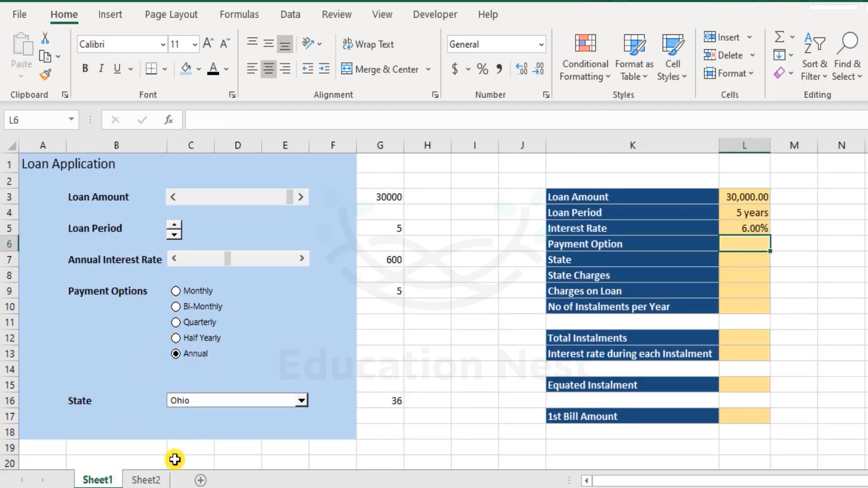
{"action": "left_click", "coordinate": [147, 480]}
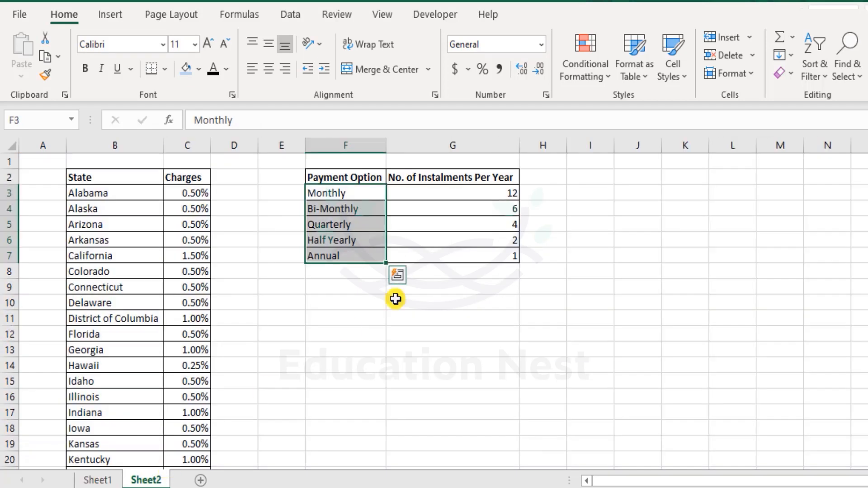
{"action": "left_click", "coordinate": [103, 462]}
{"action": "left_click", "coordinate": [105, 481]}
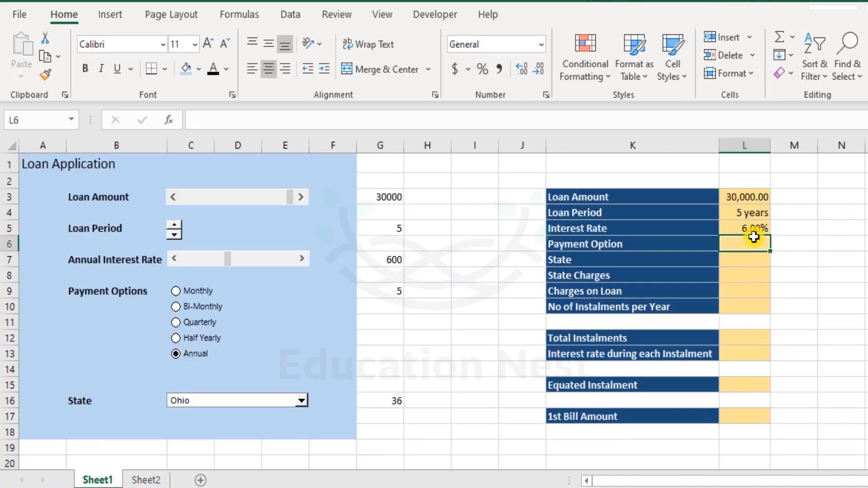
- Start an INDEX formula in L6 with Sheet2!F3:F7 as the array and G9 as the row number, removing the Sheet1! prefix
{"action": "type", "text": "="}
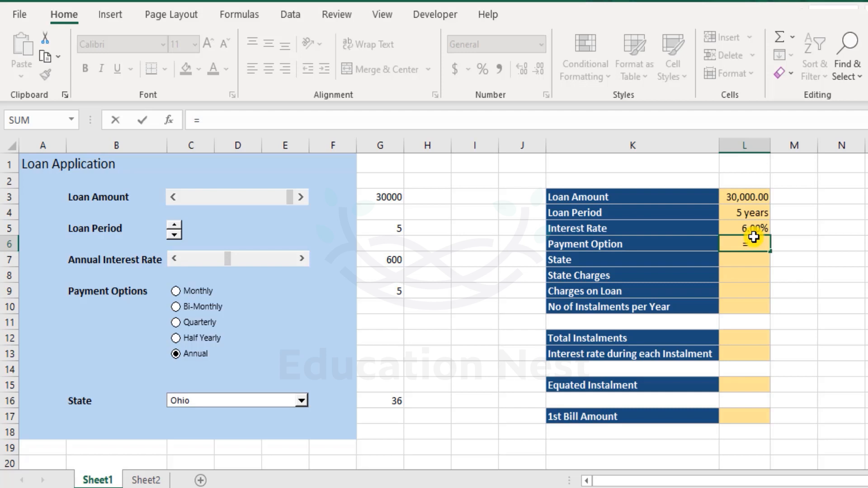
{"action": "type", "text": "inde"}
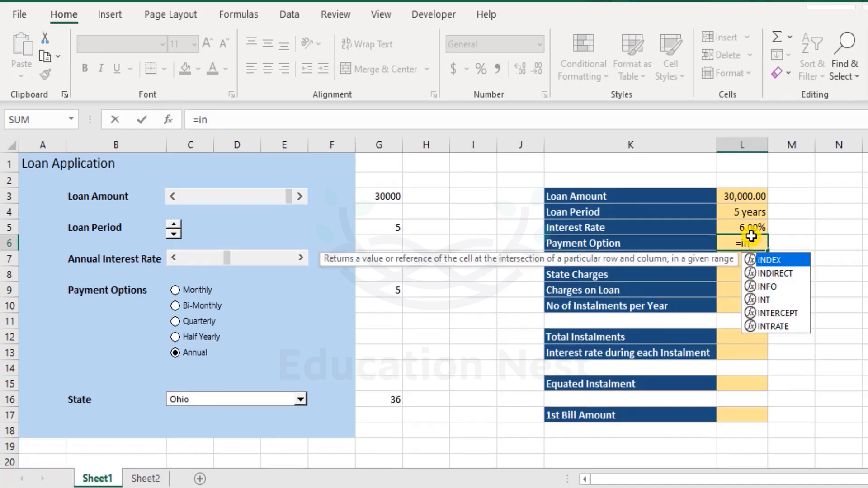
{"action": "key", "text": "Tab"}
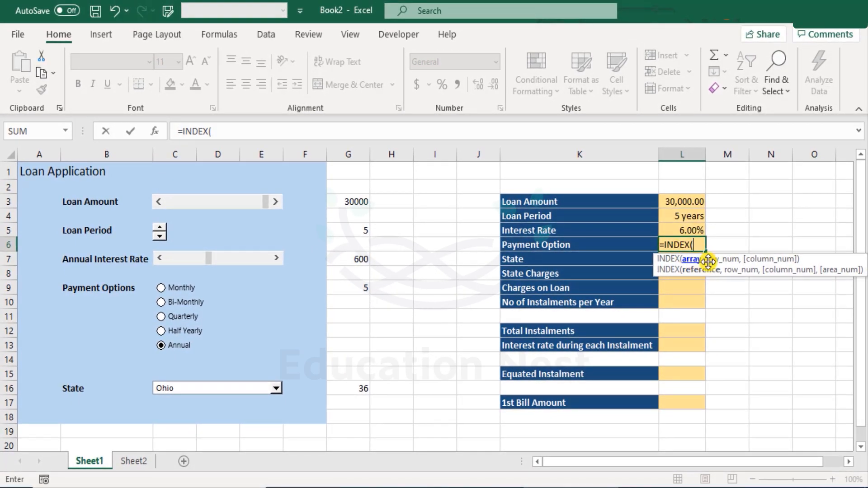
{"action": "left_click", "coordinate": [131, 461]}
{"action": "left_click_drag", "start_coordinate": [310, 199], "coordinate": [323, 252]}
{"action": "type", "text": ","}
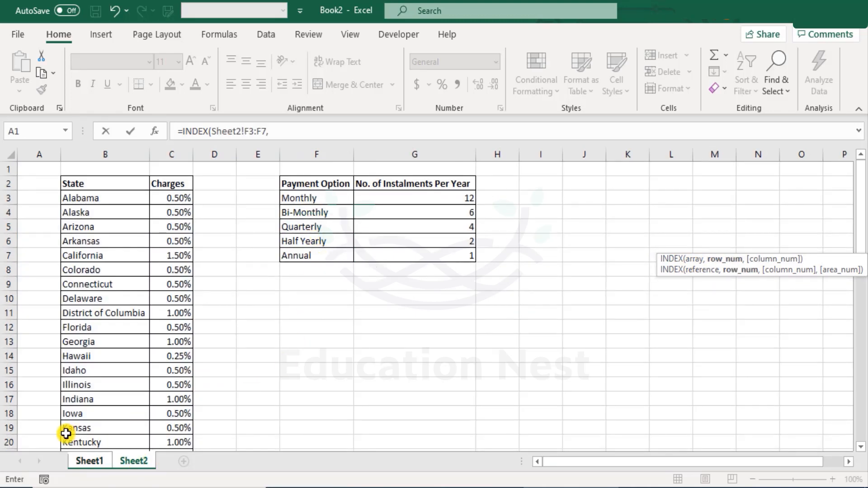
{"action": "left_click", "coordinate": [90, 461]}
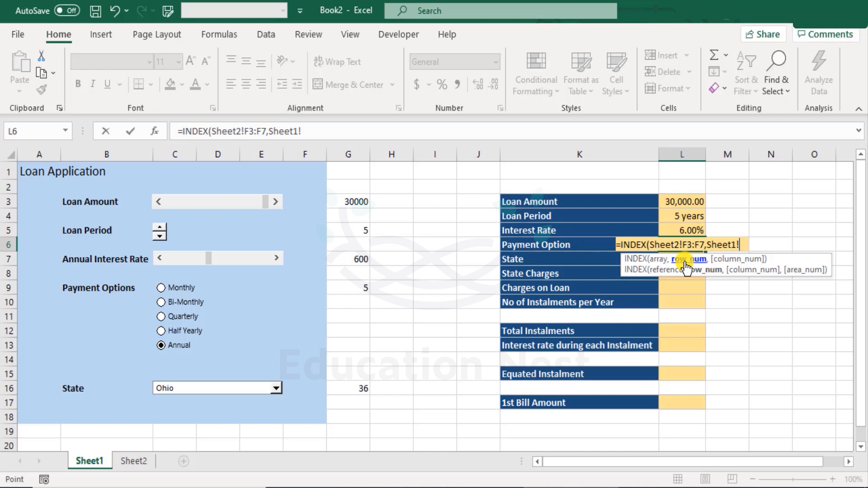
{"action": "left_click", "coordinate": [359, 288]}
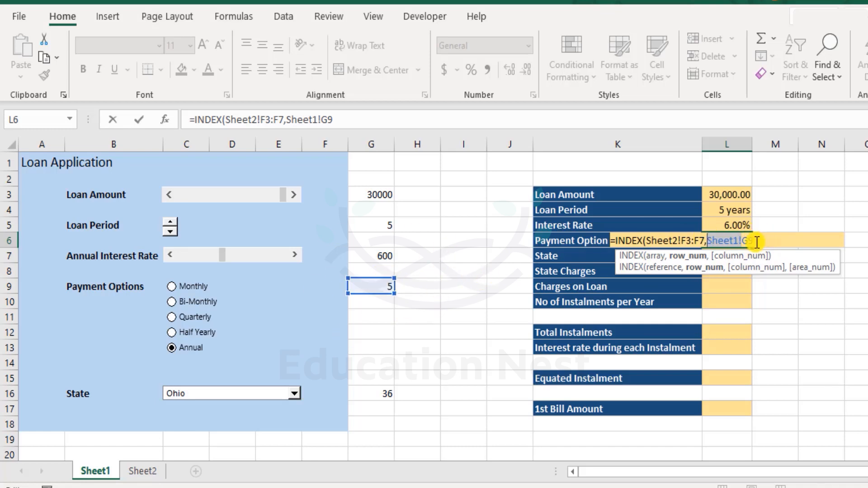
{"action": "key", "text": "BackSpace"}
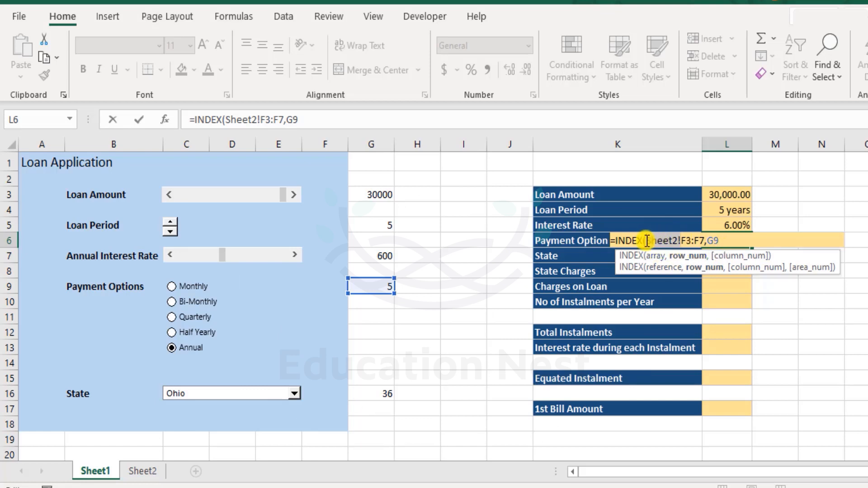
- Try removing the Sheet2! prefix from the array reference in the L6 formula, and undo the removal
{"action": "left_click", "coordinate": [658, 256]}
{"action": "key", "text": "Delete"}
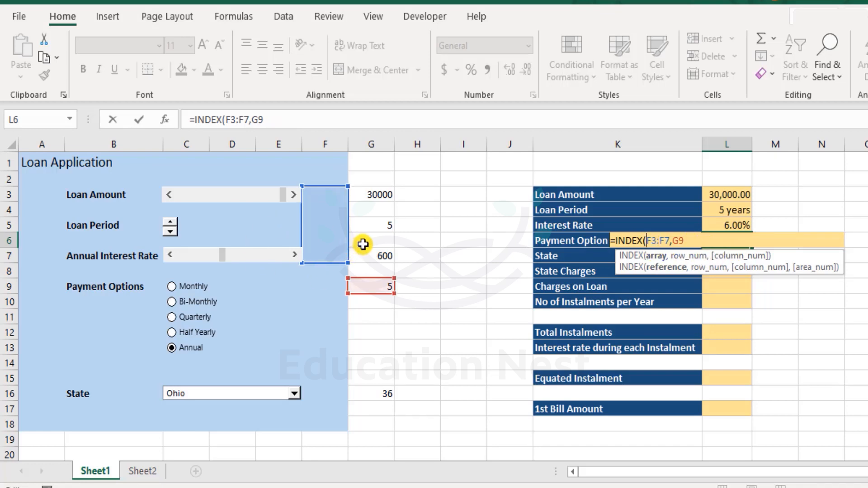
{"action": "key", "text": "ctrl+z"}
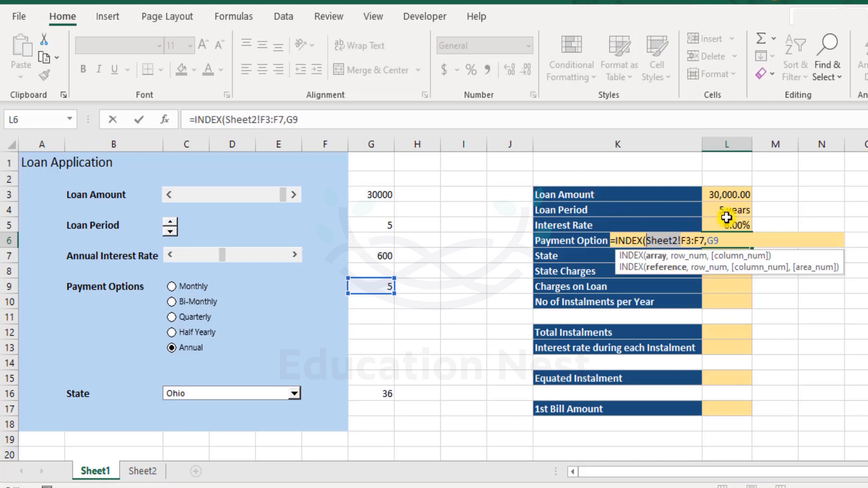
- Complete the Payment Option formula in L6 as =INDEX(Sheet2!F3:F7,G9)
{"action": "left_click", "coordinate": [728, 235]}
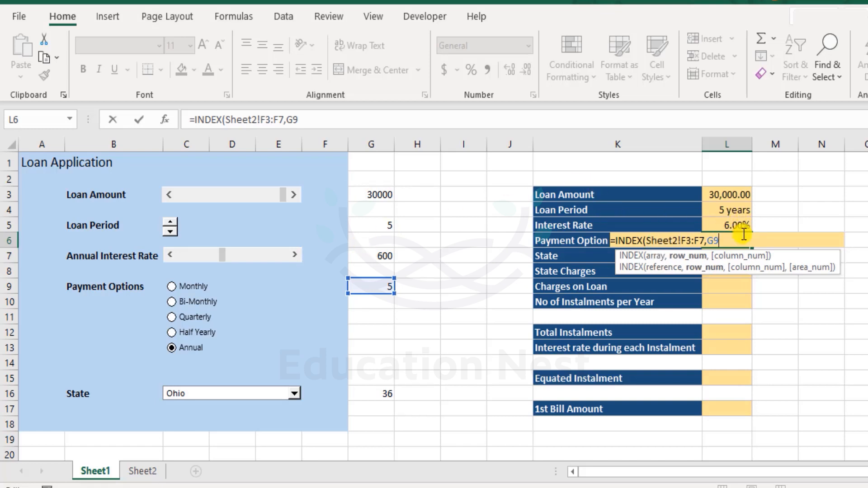
{"action": "type", "text": ")"}
{"action": "key", "text": "Return"}
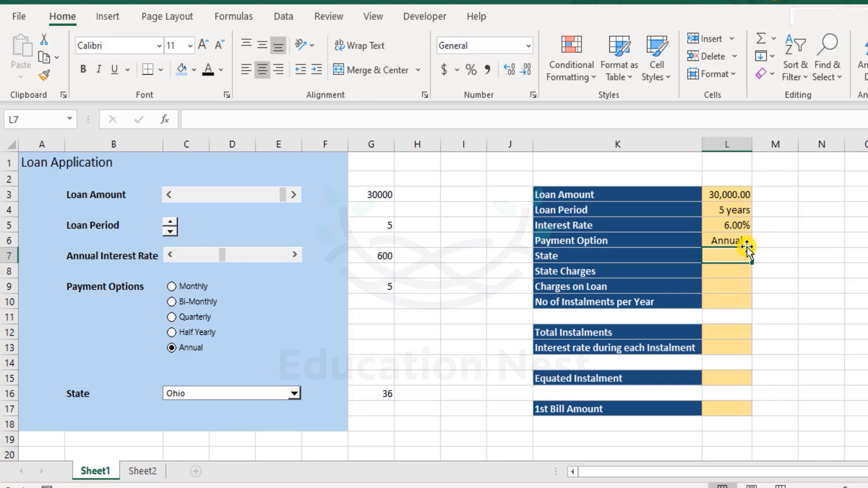
- Test the Payment Options by choosing Quarterly and Bi-Monthly, and return the selection to Annual
{"action": "left_click", "coordinate": [172, 318]}
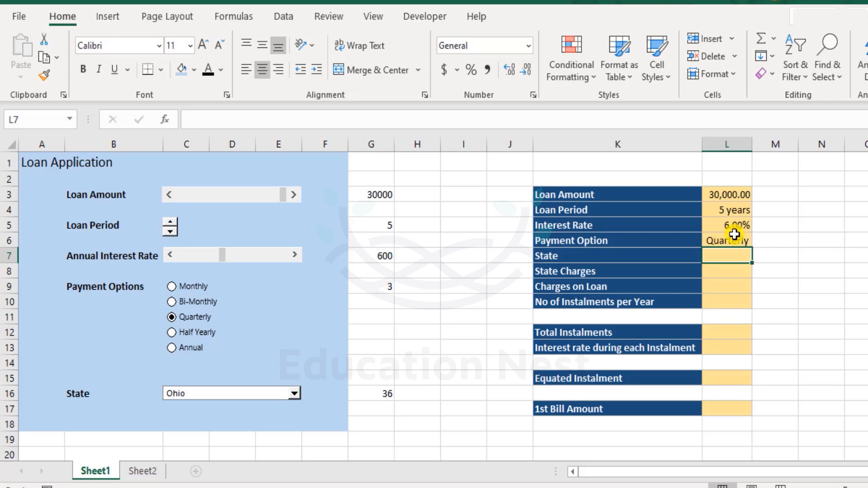
{"action": "left_click", "coordinate": [173, 301]}
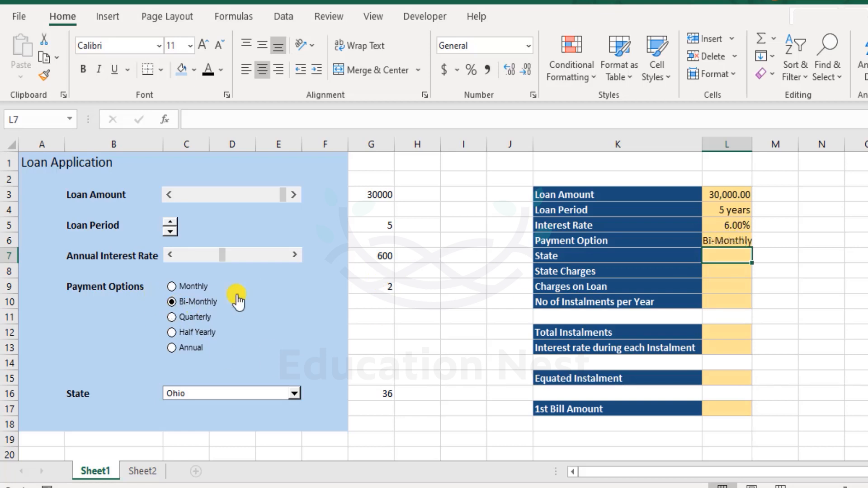
{"action": "left_click", "coordinate": [172, 348]}
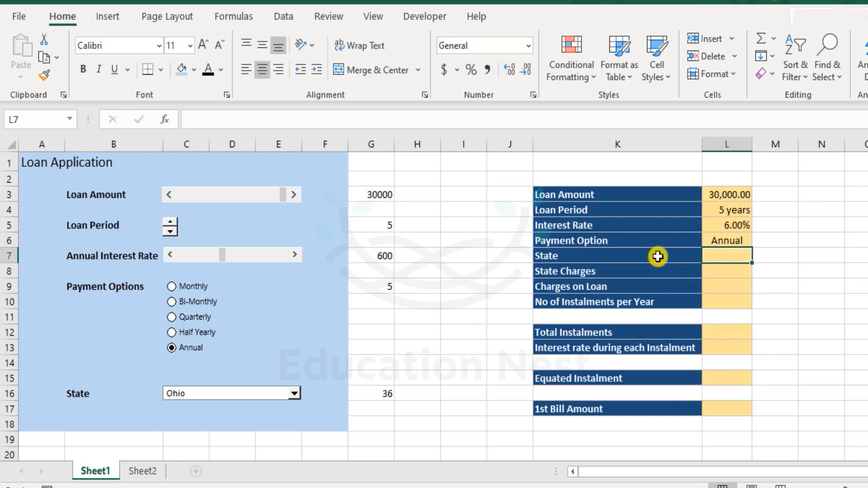
- Enter =INDEX(Sheet2!B3:B53,Sheet1!G16) in L7 to look up the State
{"action": "type", "text": "=inde"}
{"action": "key", "text": "Tab"}
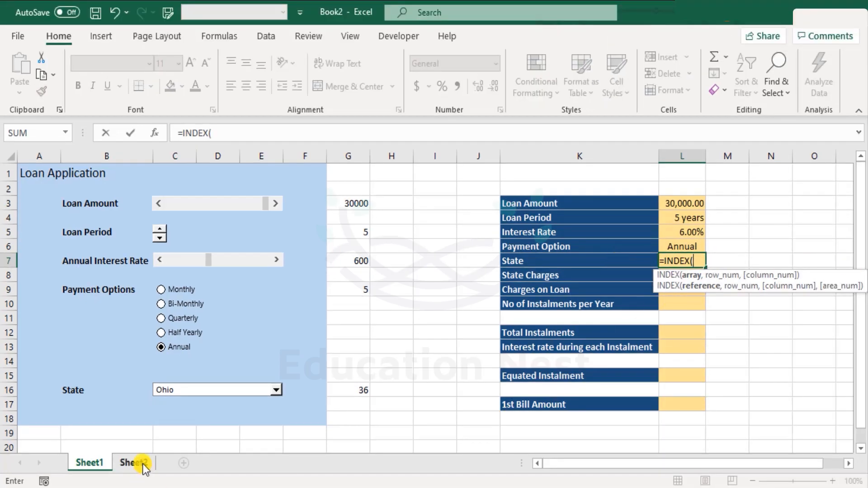
{"action": "left_click", "coordinate": [143, 464]}
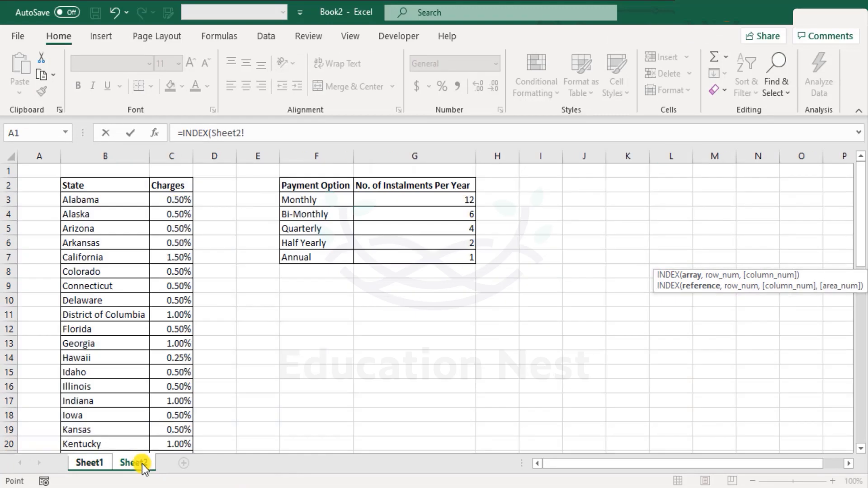
{"action": "left_click", "coordinate": [119, 199]}
{"action": "key", "text": "ctrl+shift+Down"}
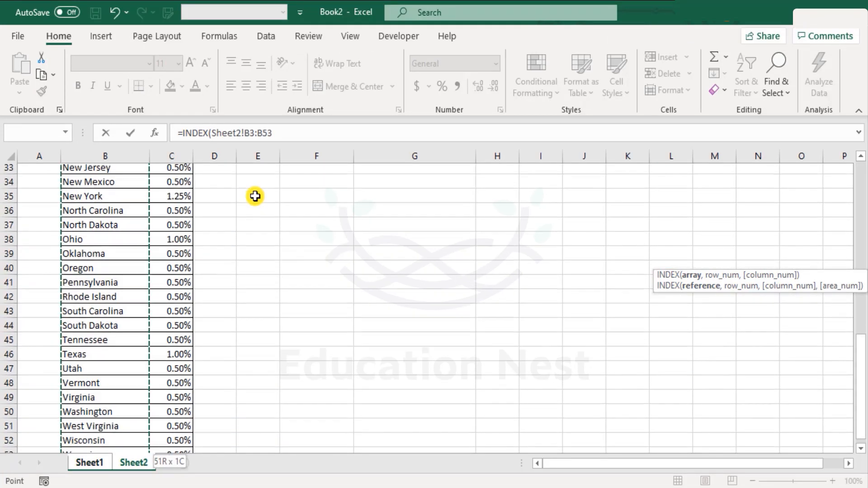
{"action": "type", "text": ","}
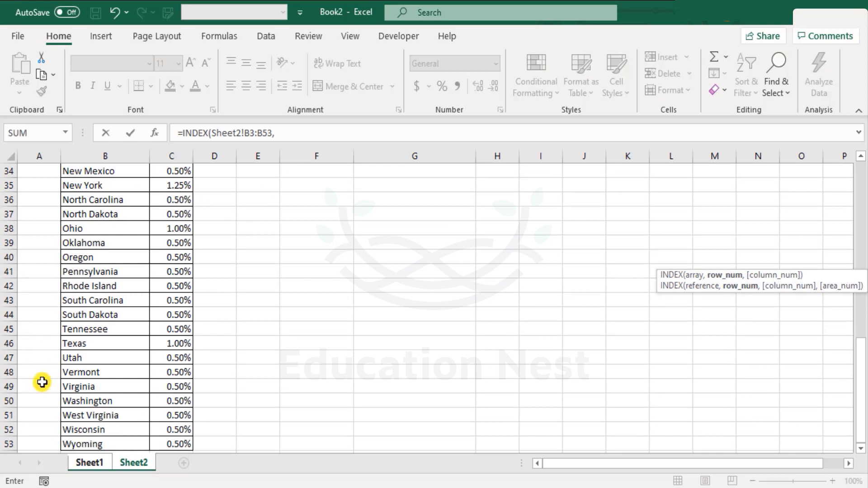
{"action": "left_click", "coordinate": [90, 463]}
{"action": "left_click", "coordinate": [357, 390]}
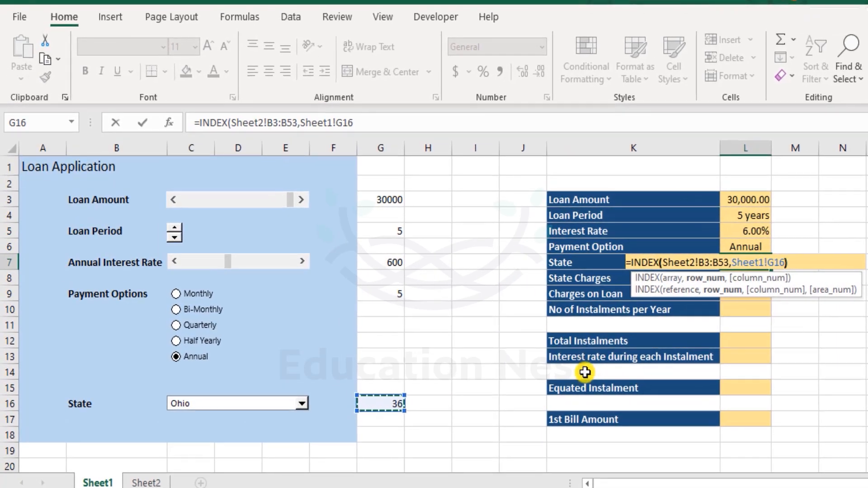
{"action": "type", "text": ")"}
{"action": "key", "text": "Return"}
{"action": "key", "text": "Up"}
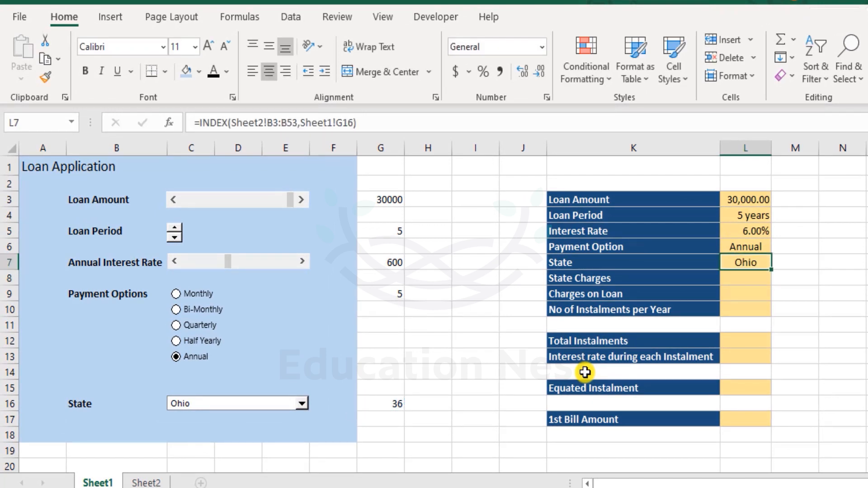
- Test the State lookup by choosing South Carolina in the State combo box and reopening its list to check the position
{"action": "left_click", "coordinate": [302, 403]}
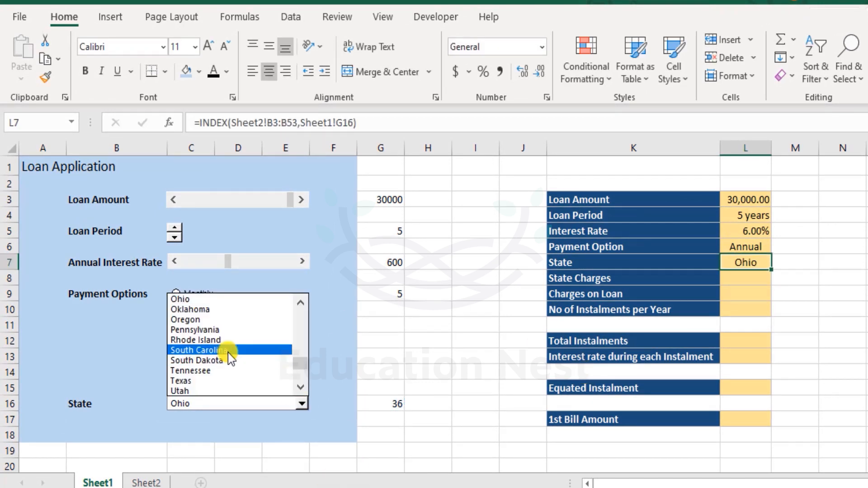
{"action": "left_click", "coordinate": [228, 351]}
{"action": "left_click", "coordinate": [301, 403]}
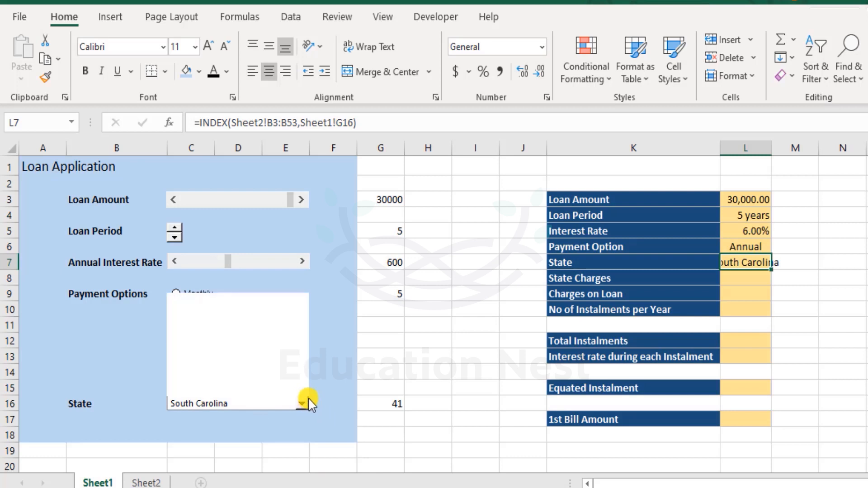
{"action": "left_click_drag", "start_coordinate": [300, 368], "coordinate": [310, 388]}
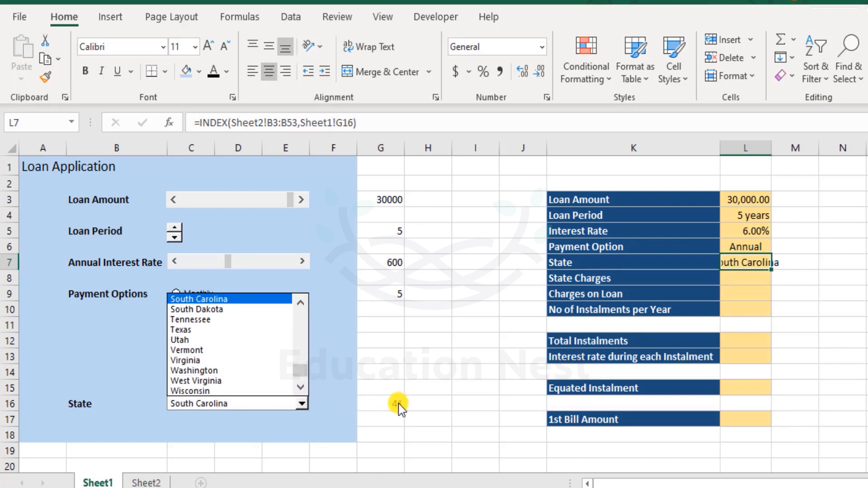
{"action": "left_click", "coordinate": [298, 400]}
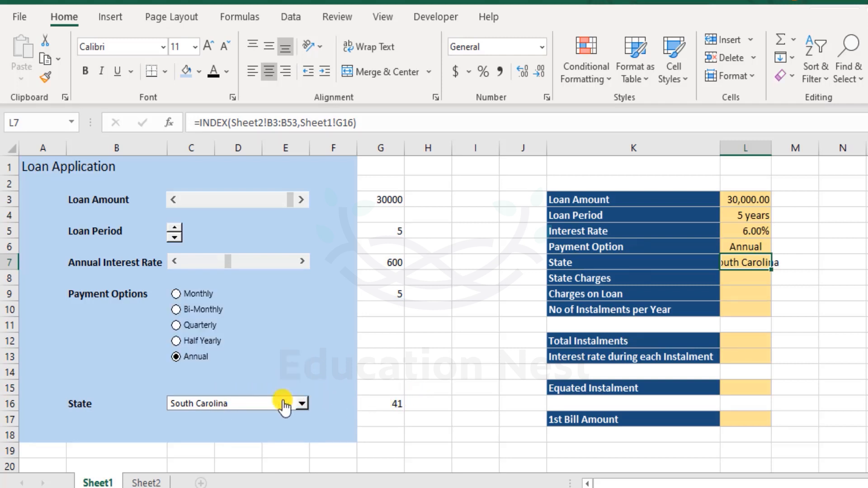
- Review the State list B3:B53 and its header on Sheet2 against the State lookup in L7 of Sheet1
{"action": "left_click", "coordinate": [144, 479]}
{"action": "scroll", "coordinate": [93, 202], "scroll_direction": "up", "scroll_amount": 11}
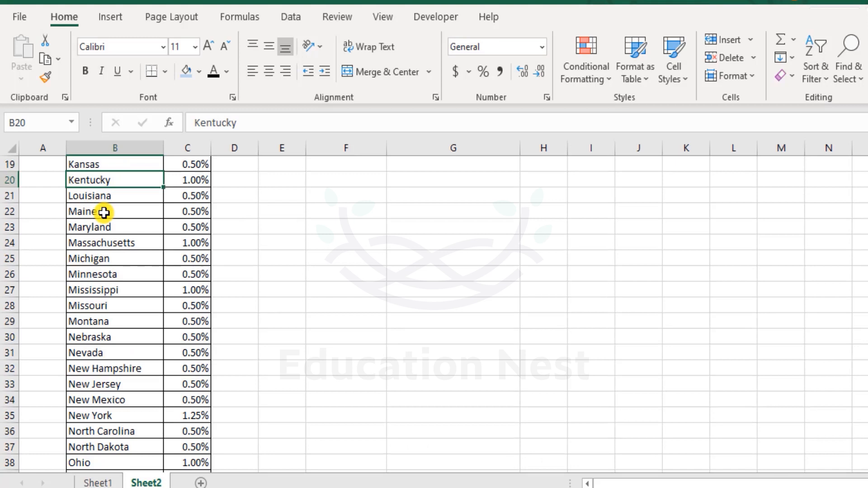
{"action": "left_click_drag", "start_coordinate": [106, 195], "coordinate": [126, 468]}
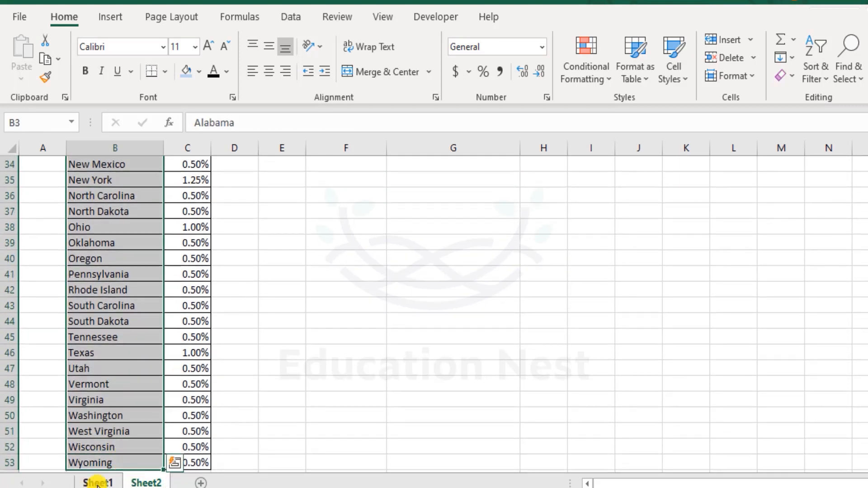
{"action": "left_click", "coordinate": [97, 482]}
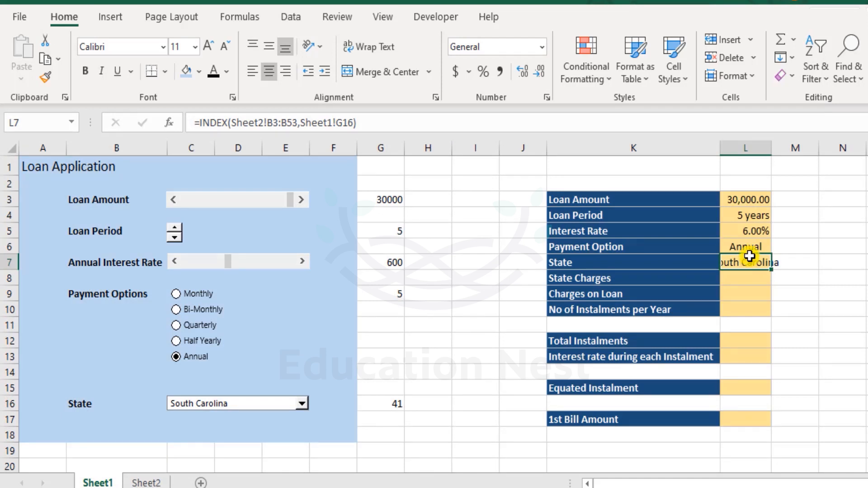
{"action": "left_click", "coordinate": [155, 483]}
{"action": "scroll", "coordinate": [262, 348], "scroll_direction": "up", "scroll_amount": 11}
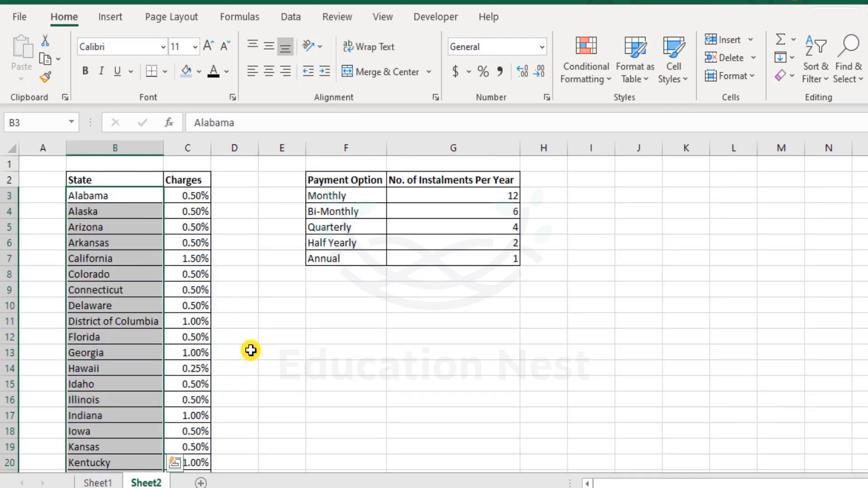
{"action": "left_click", "coordinate": [114, 176]}
{"action": "mouse_move", "coordinate": [115, 176]}
{"action": "left_mouse_down"}
{"action": "mouse_move", "coordinate": [114, 213]}
{"action": "mouse_move", "coordinate": [116, 176]}
{"action": "left_mouse_up"}
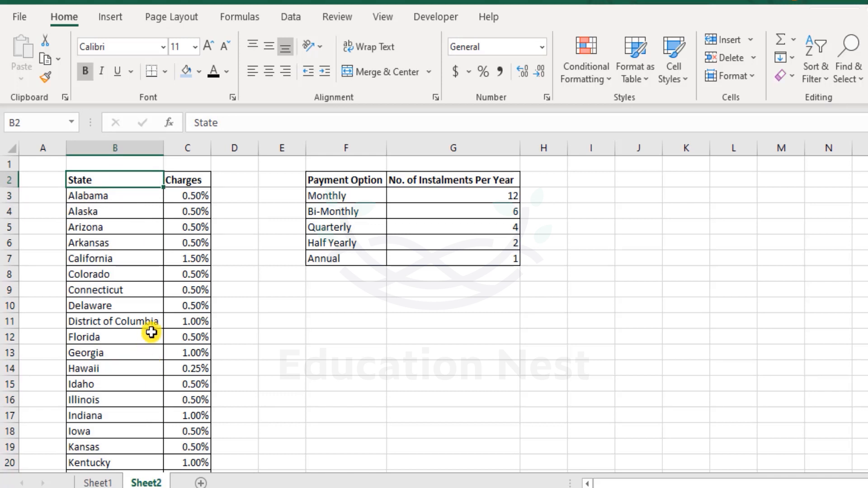
{"action": "left_click", "coordinate": [52, 166]}
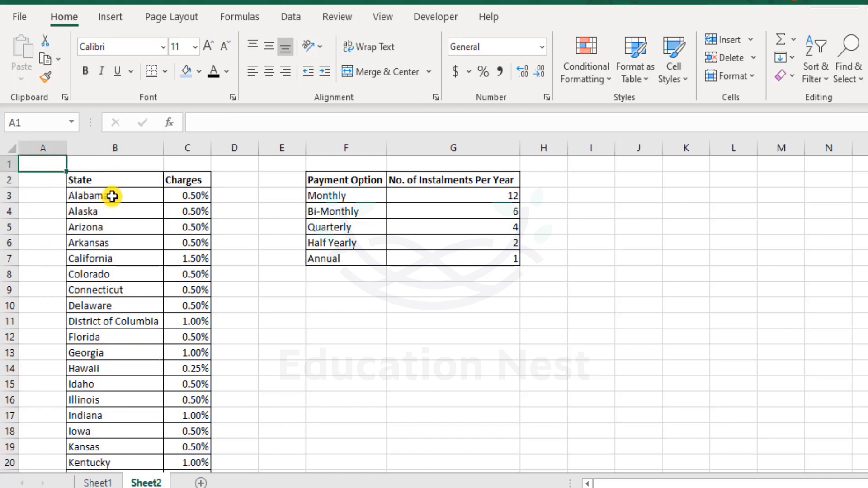
- Return to Sheet1 and autofit column L to the full State name
{"action": "left_click", "coordinate": [107, 480]}
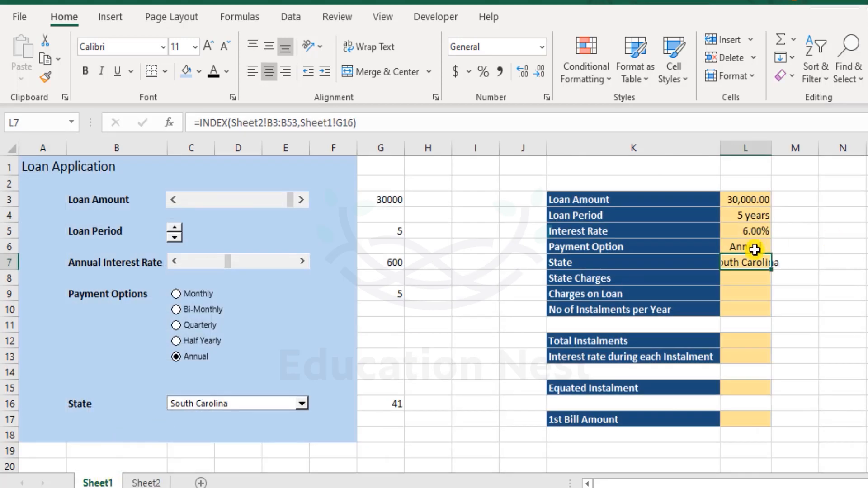
{"action": "double_click", "coordinate": [775, 149]}
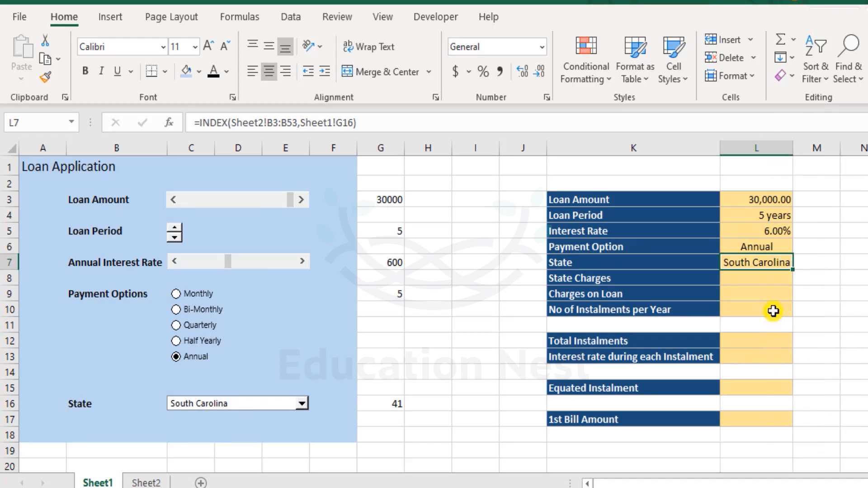
{"action": "left_click", "coordinate": [771, 281]}
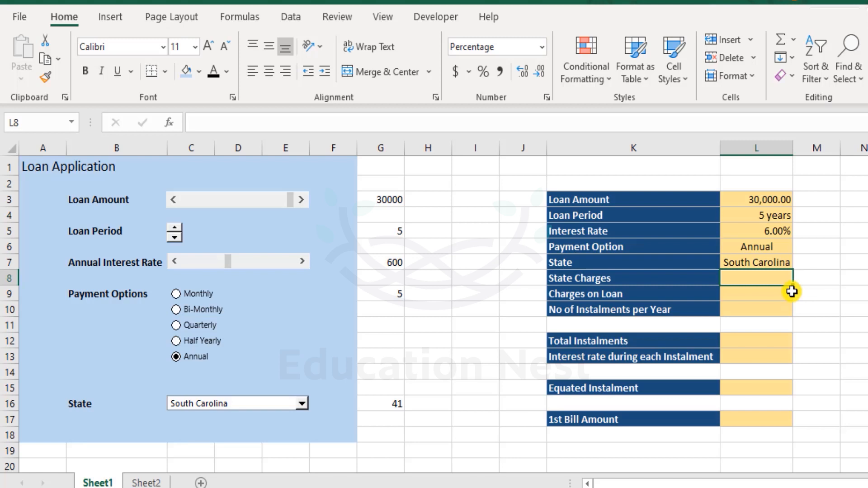
{"action": "type", "text": "=inde"}
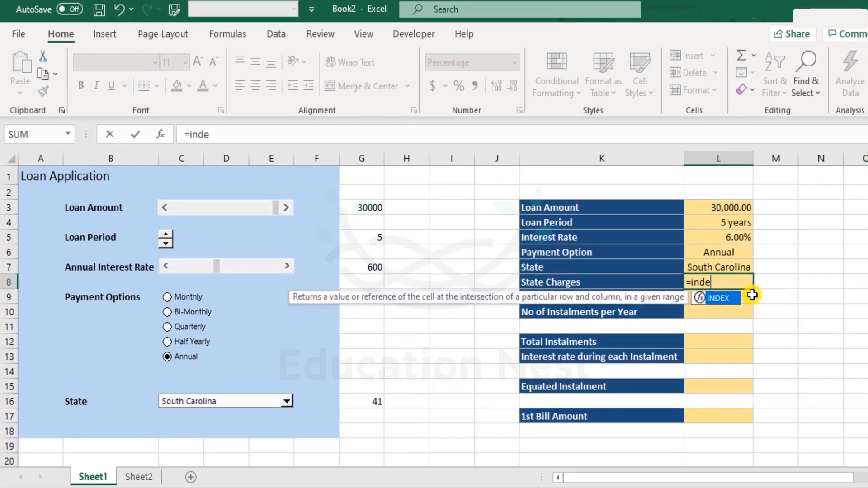
{"action": "key", "text": "Tab"}
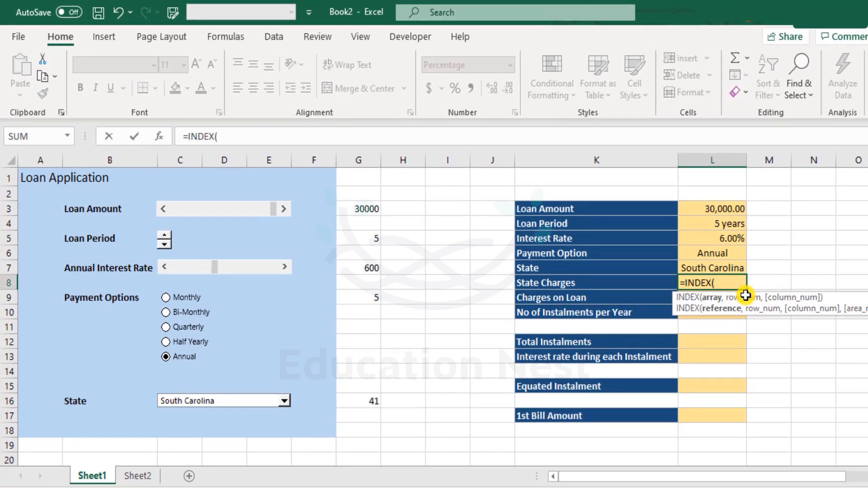
{"action": "key", "text": "Escape"}
- Enter =VLOOKUP(L7,Sheet2!B3:C53,2,FALSE) in L8 to look up the State Charges for the selected state
{"action": "type", "text": "=vloo"}
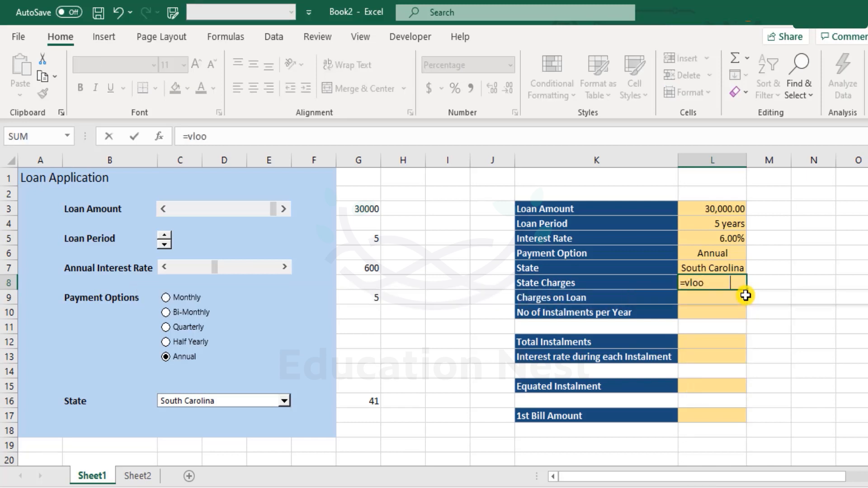
{"action": "key", "text": "Tab"}
{"action": "key", "text": "Up"}
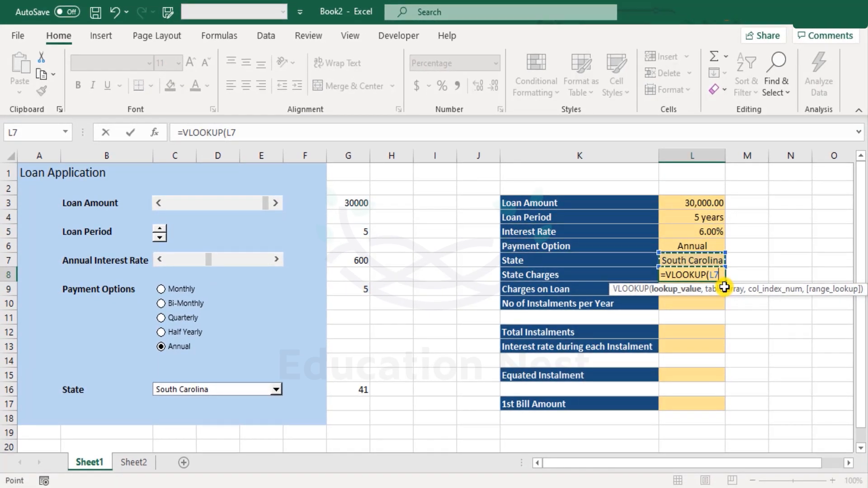
{"action": "type", "text": ","}
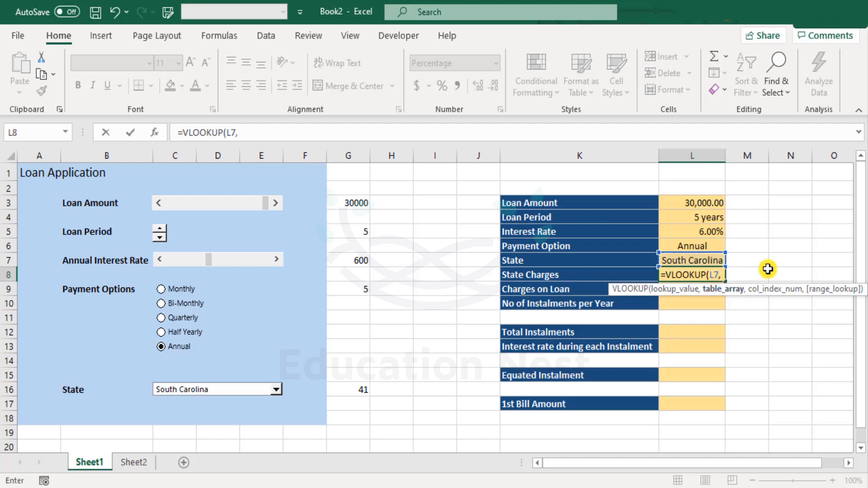
{"action": "left_click", "coordinate": [143, 463]}
{"action": "left_click_drag", "start_coordinate": [97, 199], "coordinate": [177, 412]}
{"action": "type", "text": ","}
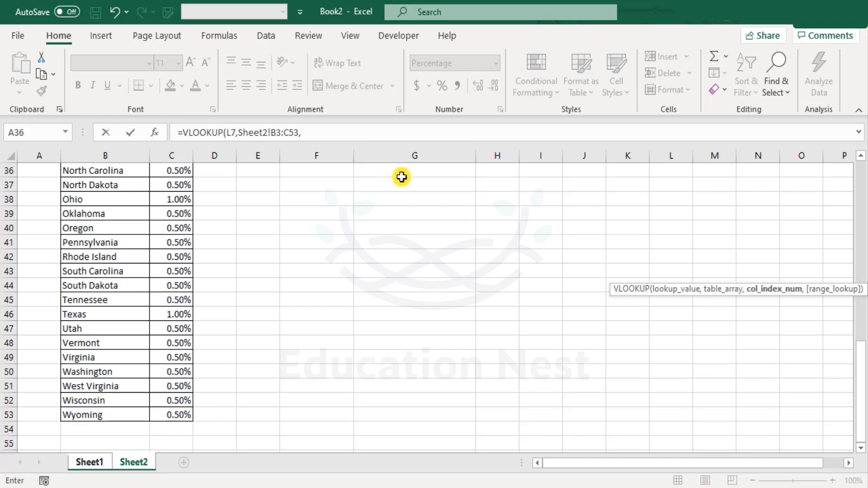
{"action": "type", "text": "2"}
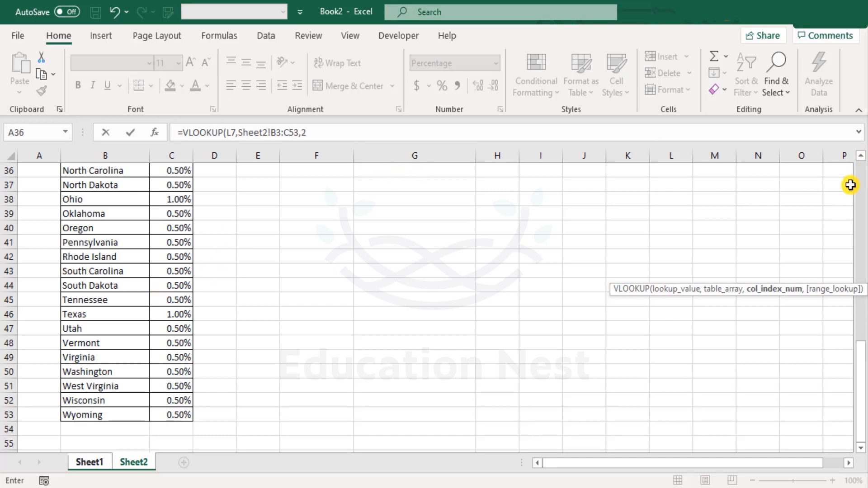
{"action": "type", "text": ","}
{"action": "left_click", "coordinate": [754, 315]}
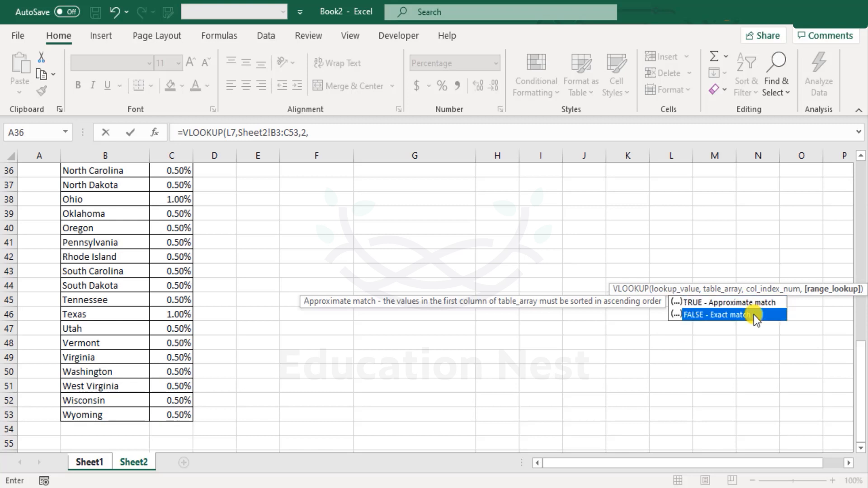
{"action": "double_click", "coordinate": [752, 314]}
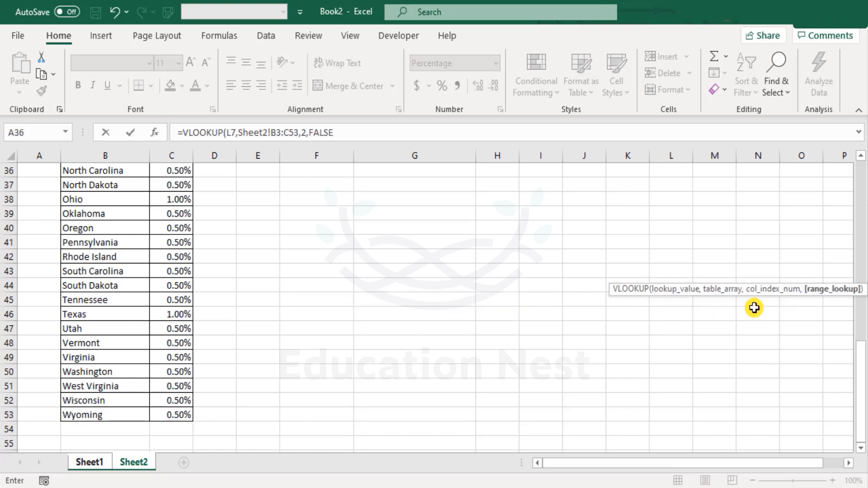
{"action": "key", "text": "Return"}
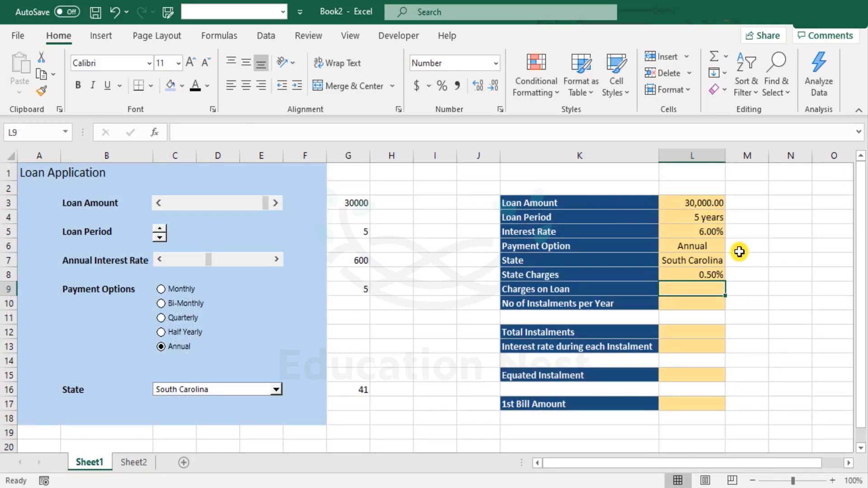
- Compare the State Charges in L8 with Sheet2's South Carolina charge, and examine the New York and Mississippi charges there
{"action": "left_click", "coordinate": [709, 273]}
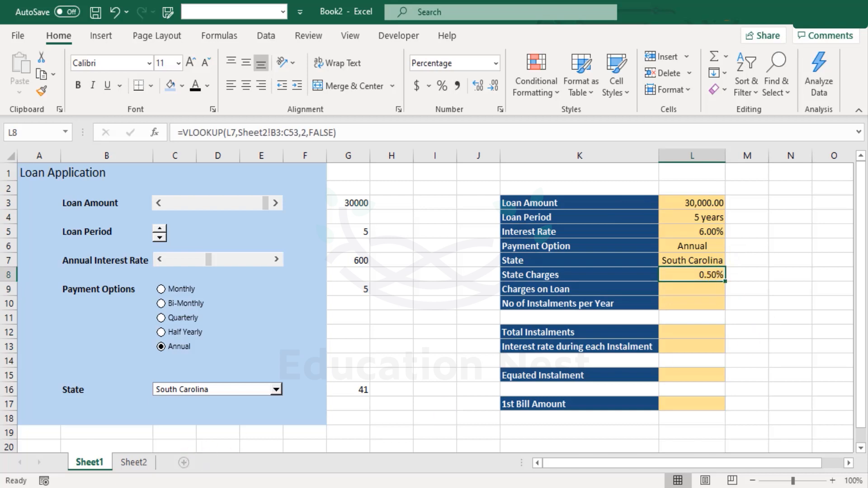
{"action": "left_click", "coordinate": [134, 461]}
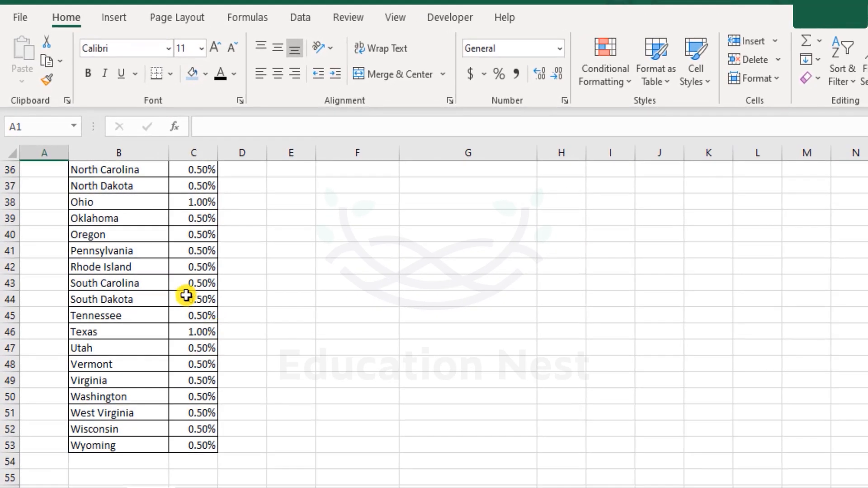
{"action": "left_click", "coordinate": [196, 283]}
{"action": "scroll", "coordinate": [207, 296], "scroll_direction": "up", "scroll_amount": 1}
{"action": "scroll", "coordinate": [207, 296], "scroll_direction": "up", "scroll_amount": 2}
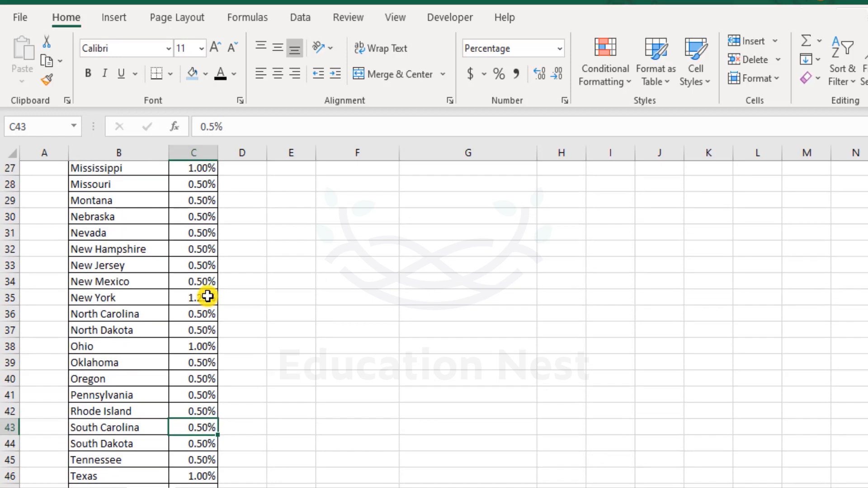
{"action": "left_click", "coordinate": [144, 298]}
{"action": "left_click_drag", "start_coordinate": [145, 299], "coordinate": [194, 296]}
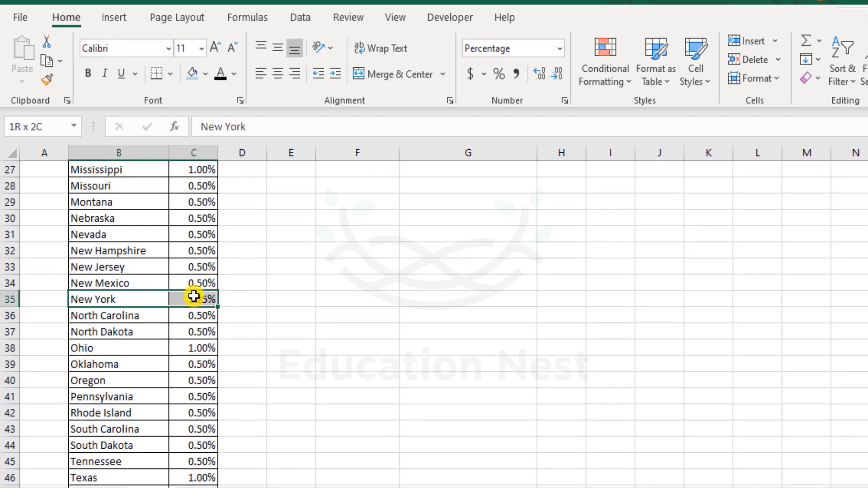
{"action": "left_click_drag", "start_coordinate": [143, 168], "coordinate": [190, 171]}
- Test the State Charges lookup on Sheet1 by choosing New York and then Mississippi in the State combo box
{"action": "left_click", "coordinate": [109, 487]}
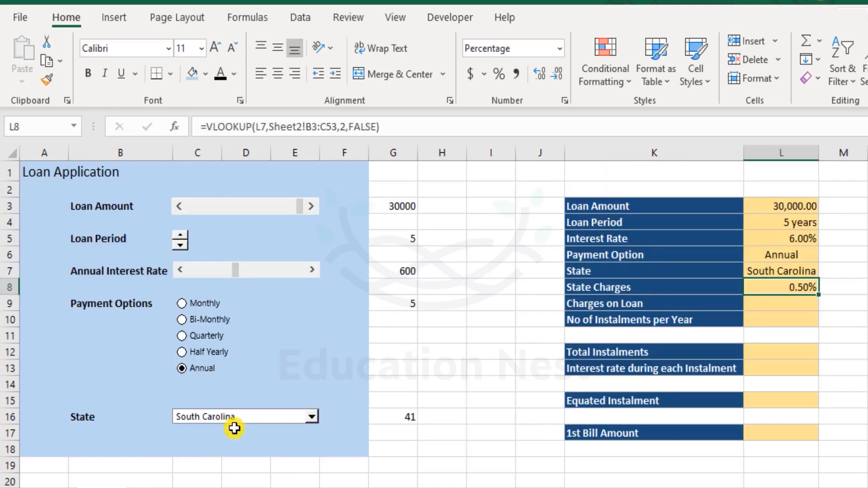
{"action": "left_click", "coordinate": [313, 420]}
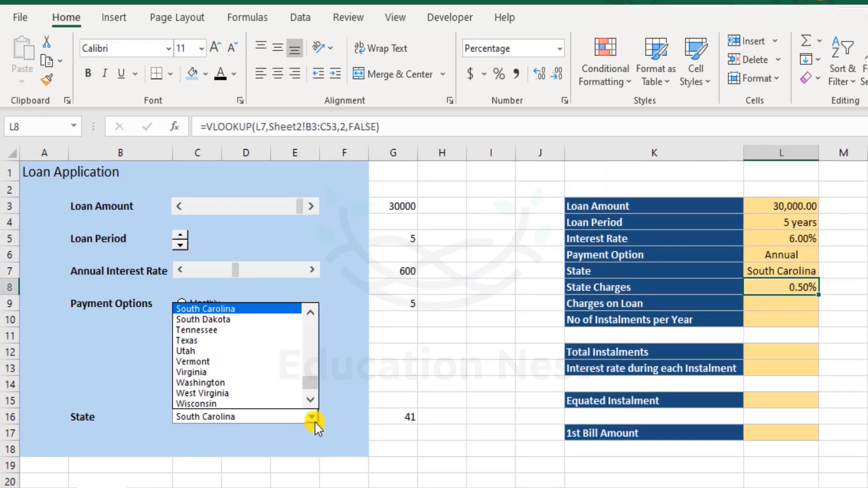
{"action": "left_click", "coordinate": [311, 349]}
{"action": "left_click", "coordinate": [213, 330]}
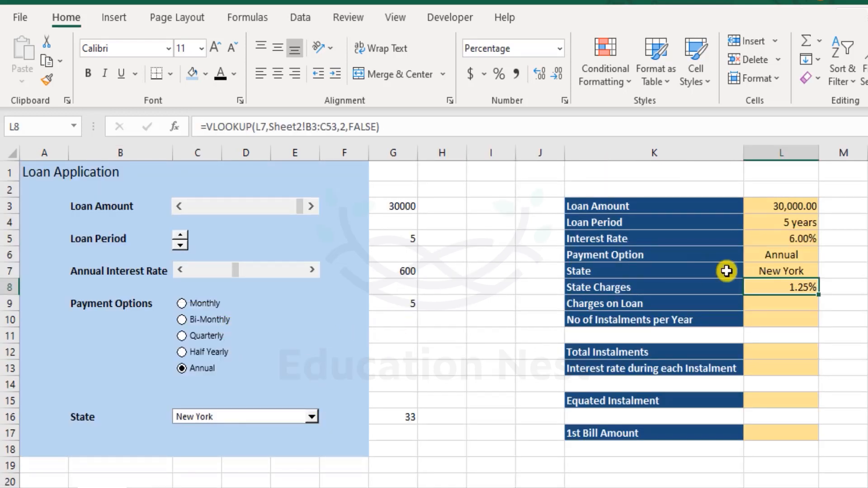
{"action": "left_click", "coordinate": [313, 418]}
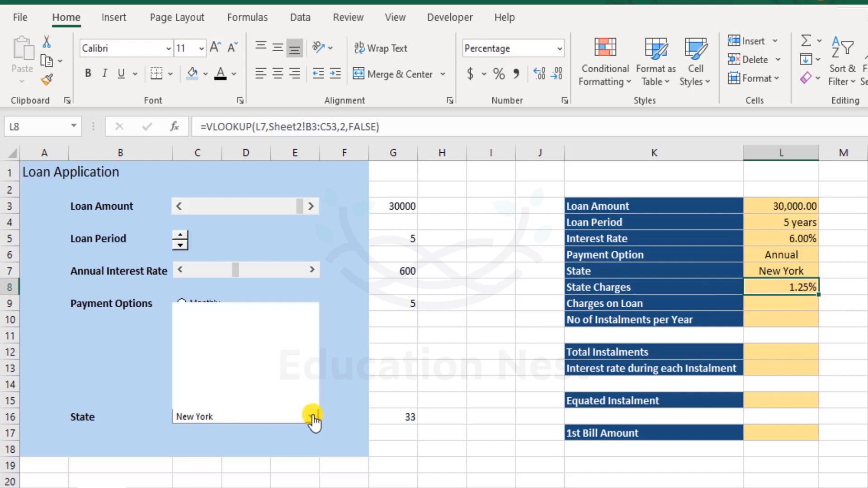
{"action": "left_click", "coordinate": [311, 337]}
{"action": "left_click", "coordinate": [199, 330]}
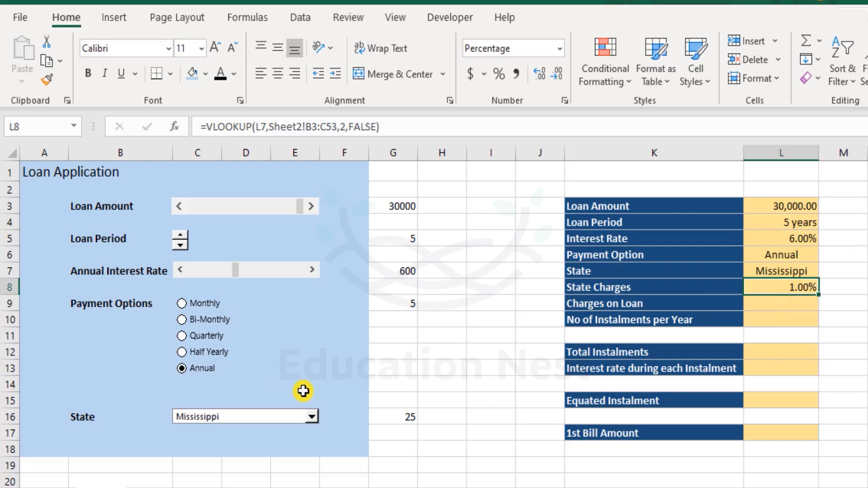
- Choose Hawaii in the State combo box to test its State Charges lookup
{"action": "left_click", "coordinate": [300, 417]}
{"action": "left_click", "coordinate": [314, 327]}
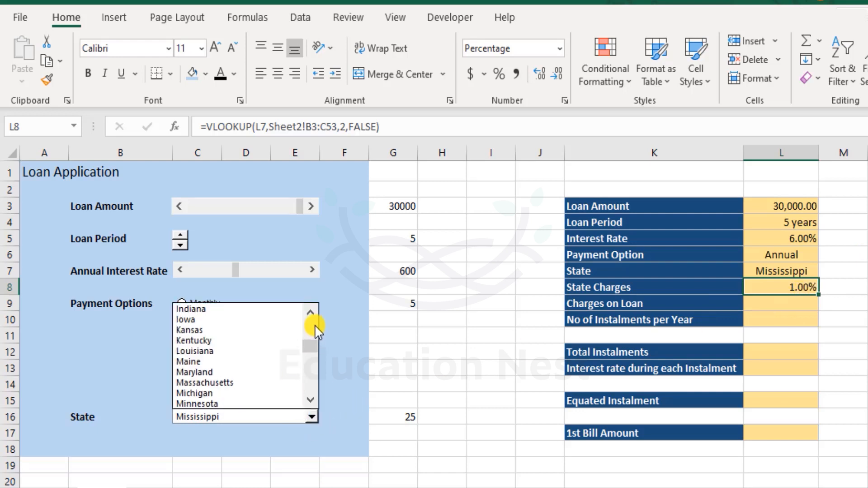
{"action": "left_click", "coordinate": [314, 325]}
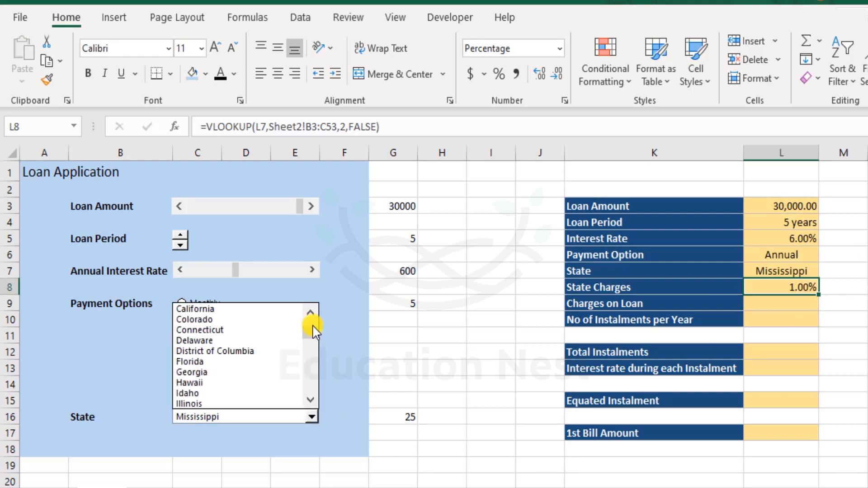
{"action": "left_click", "coordinate": [229, 383]}
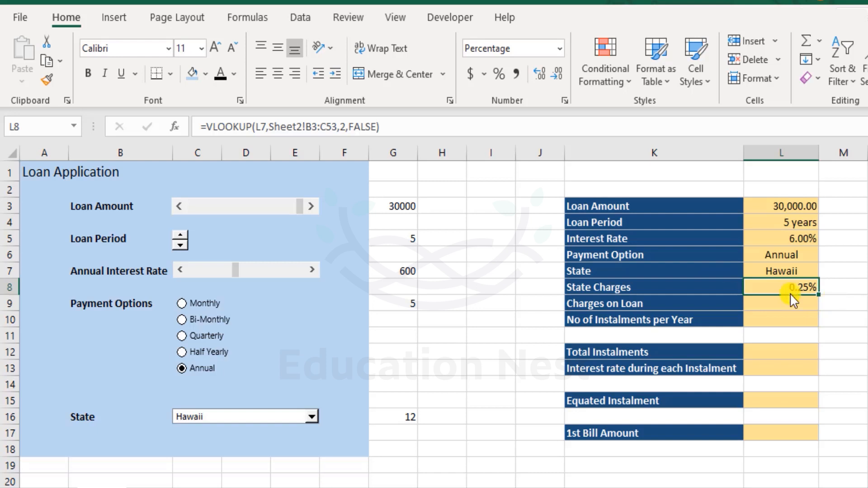
- Enter =L3*L8 in L9 to calculate the Charges on Loan from the loan amount and State Charges
{"action": "left_click", "coordinate": [800, 300]}
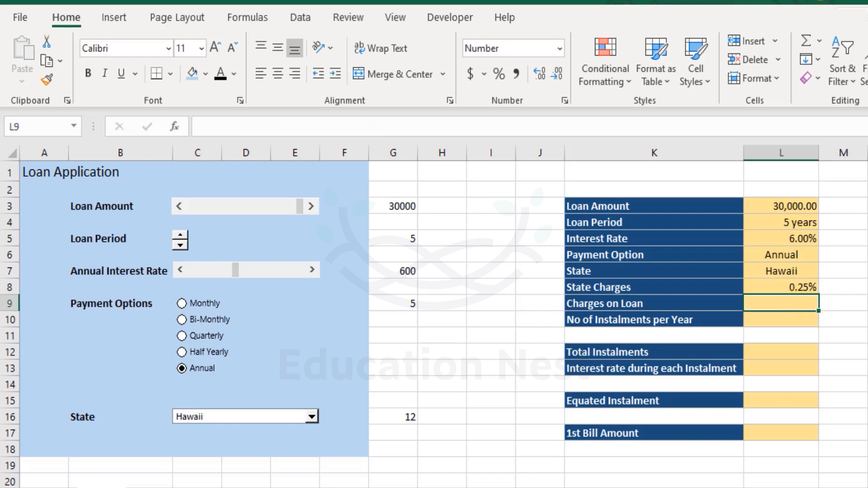
{"action": "type", "text": "="}
{"action": "left_click", "coordinate": [795, 206]}
{"action": "type", "text": "*"}
{"action": "left_click", "coordinate": [805, 286]}
{"action": "key", "text": "Return"}
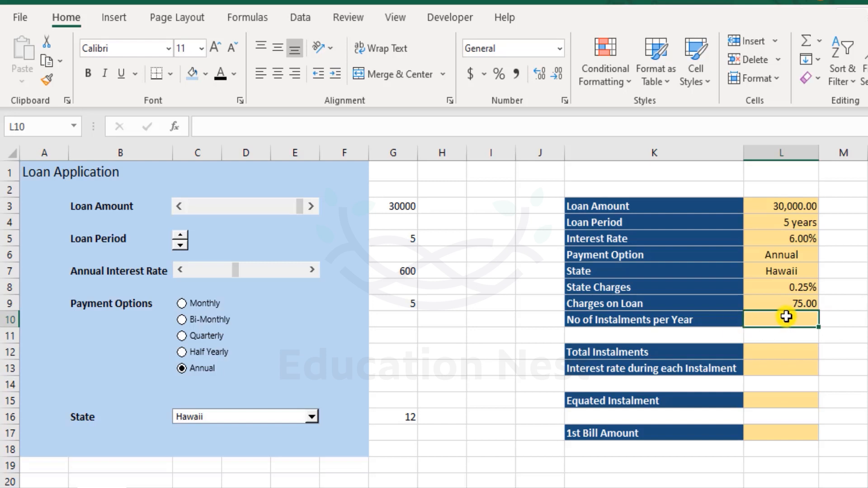
- Enter =INDEX(Sheet2!G3:G7,G9) in L10 to look up the number of instalments per year for the payment option
{"action": "type", "text": "="}
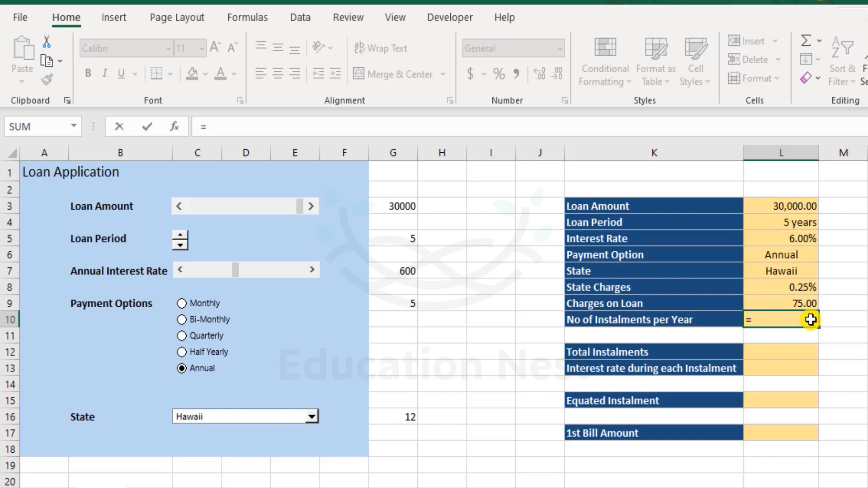
{"action": "type", "text": "inde"}
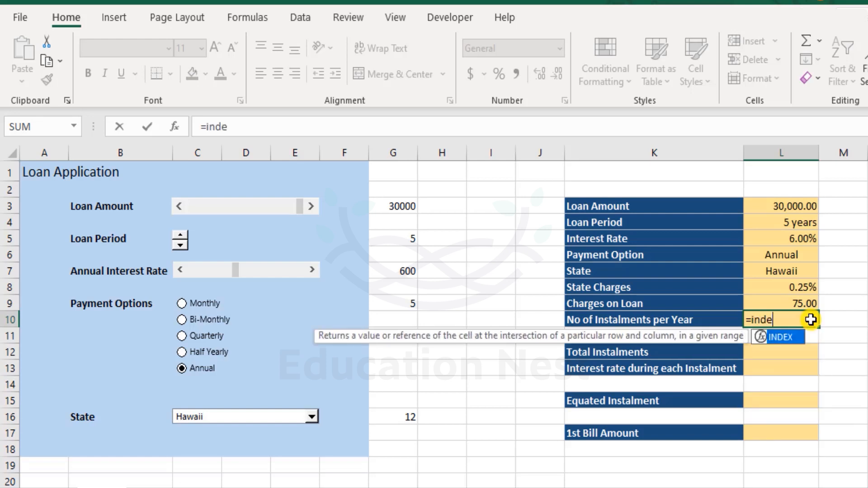
{"action": "key", "text": "Tab"}
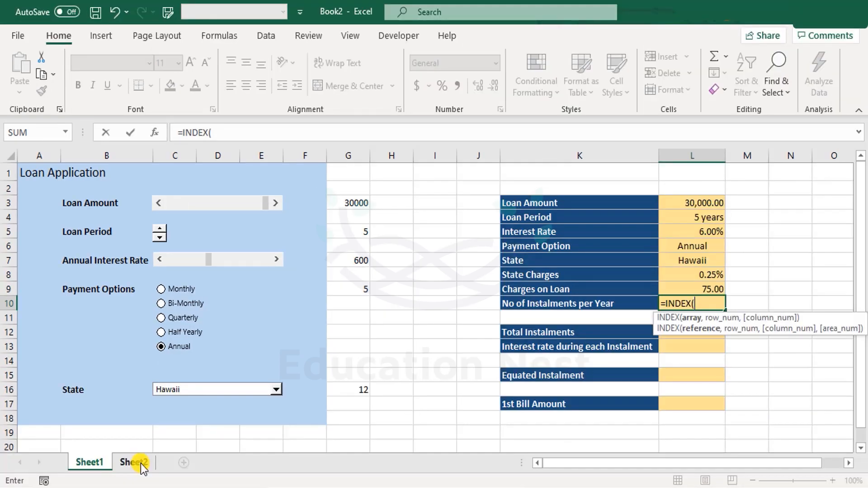
{"action": "left_click", "coordinate": [140, 463]}
{"action": "scroll", "coordinate": [586, 308], "scroll_direction": "up", "scroll_amount": 9}
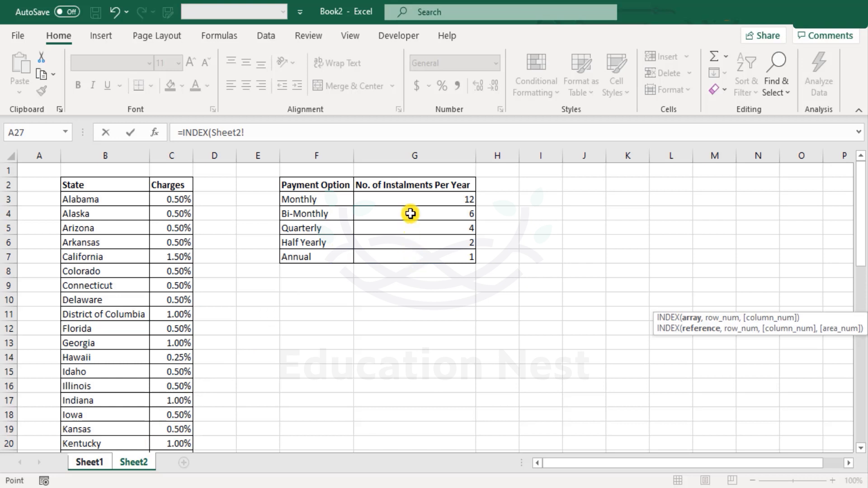
{"action": "left_click_drag", "start_coordinate": [415, 199], "coordinate": [433, 257]}
{"action": "type", "text": ","}
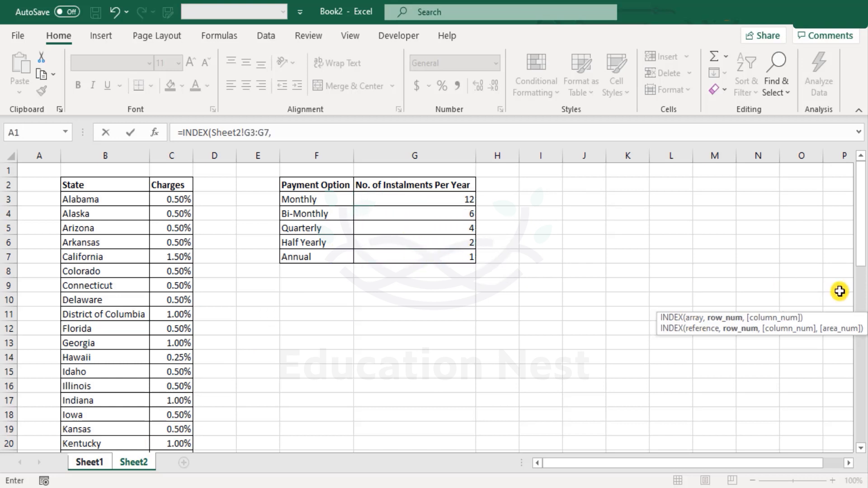
{"action": "left_click", "coordinate": [84, 460]}
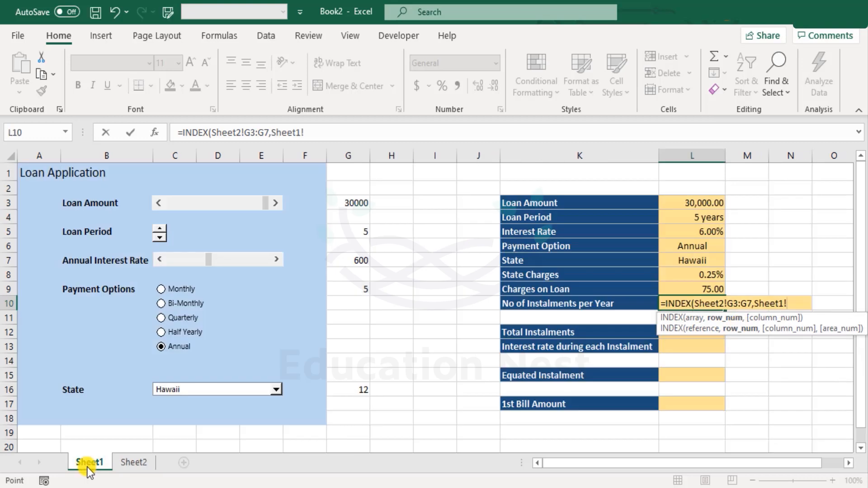
{"action": "left_click", "coordinate": [362, 287]}
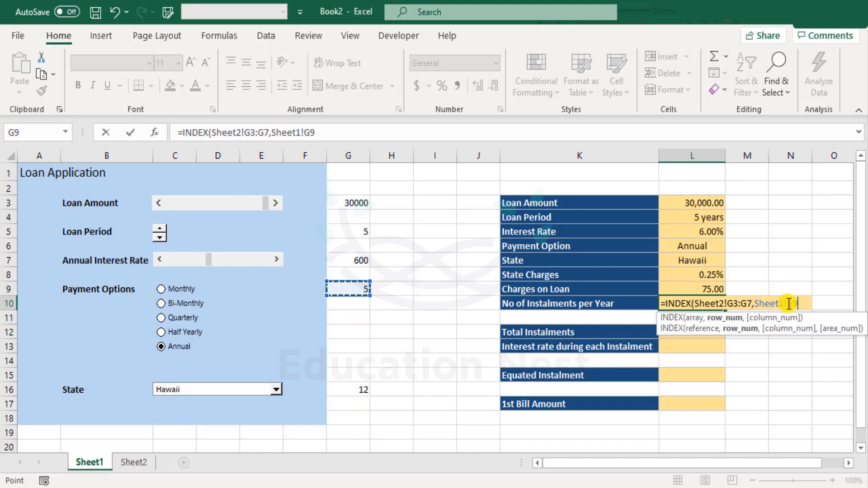
{"action": "left_click", "coordinate": [757, 305]}
{"action": "key", "text": "BackSpace"}
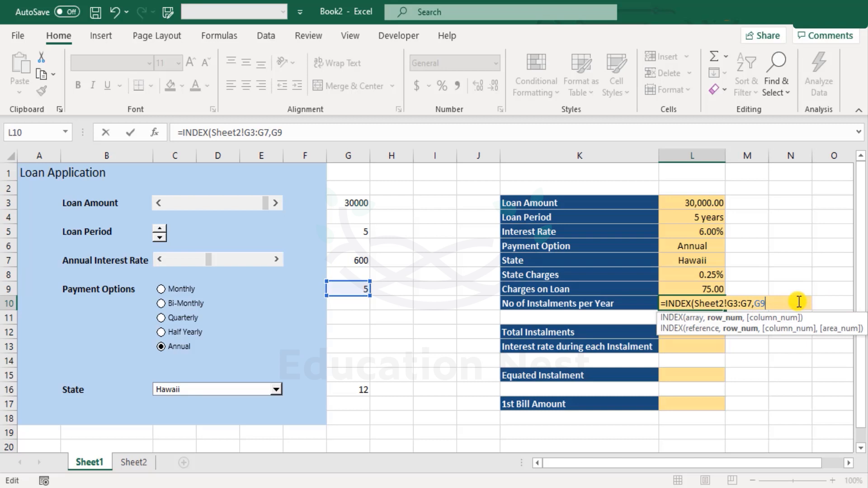
{"action": "type", "text": ")"}
{"action": "key", "text": "Return"}
- Test the instalments-per-year lookup in L10 by choosing the Bi-Monthly payment option
{"action": "key", "text": "Up"}
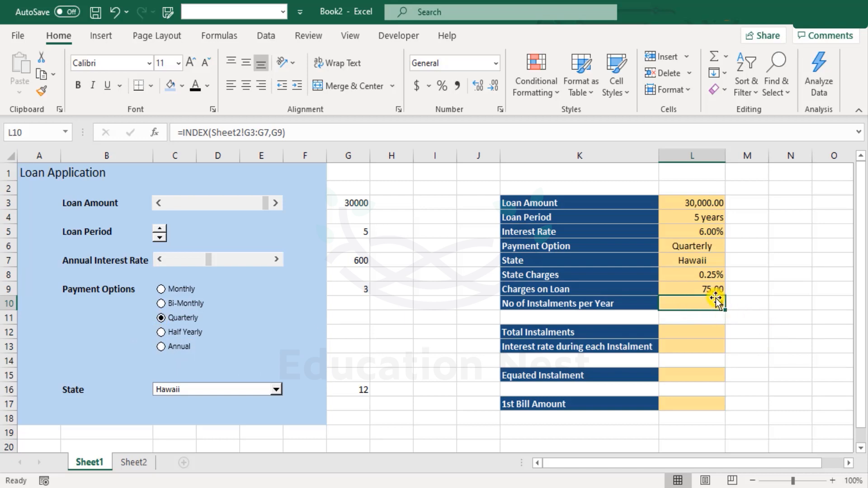
{"action": "left_click", "coordinate": [162, 304]}
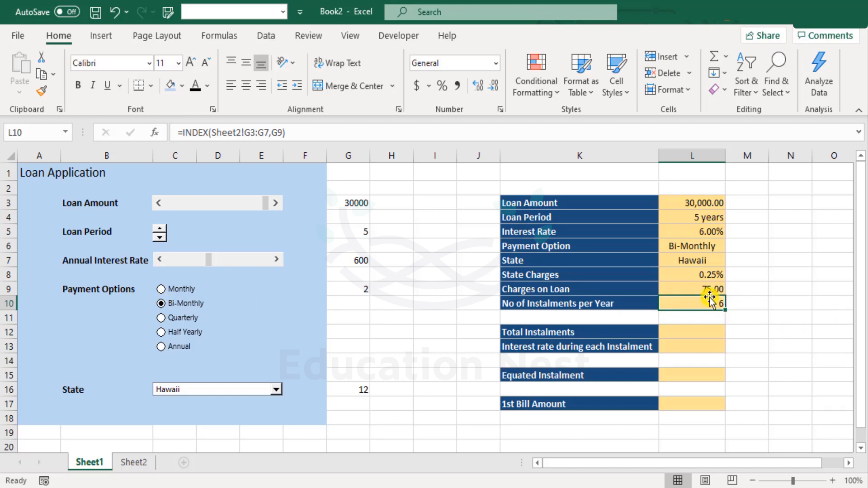